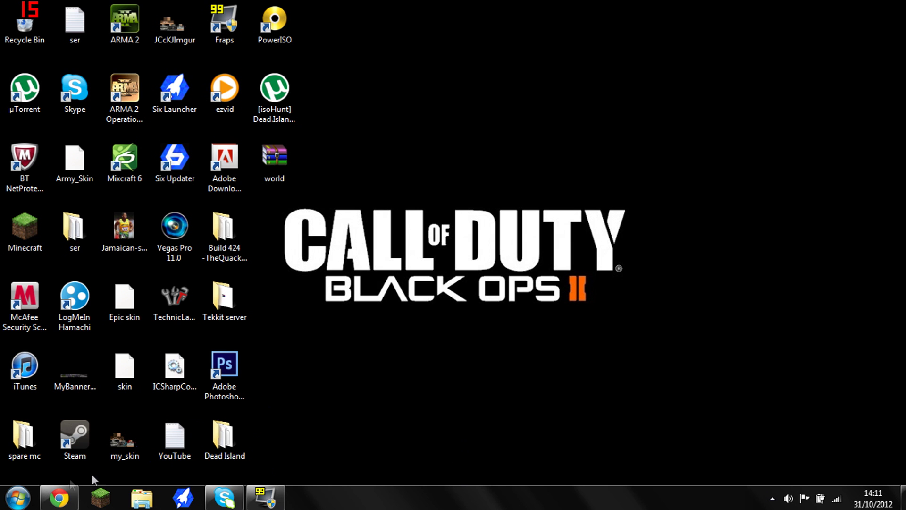
# Switch to Chrome and download the .exe version of the Zeppelin Mod Installer for Minecraft 1.2.5 from the Skydaz page.
pyautogui.click(59, 499)
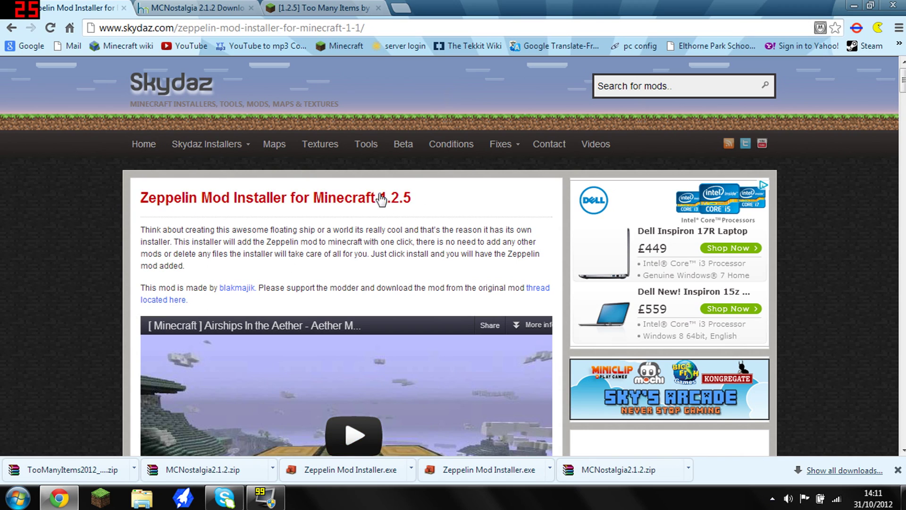
pyautogui.scroll(-10, 385, 189)
pyautogui.scroll(-9, 388, 181)
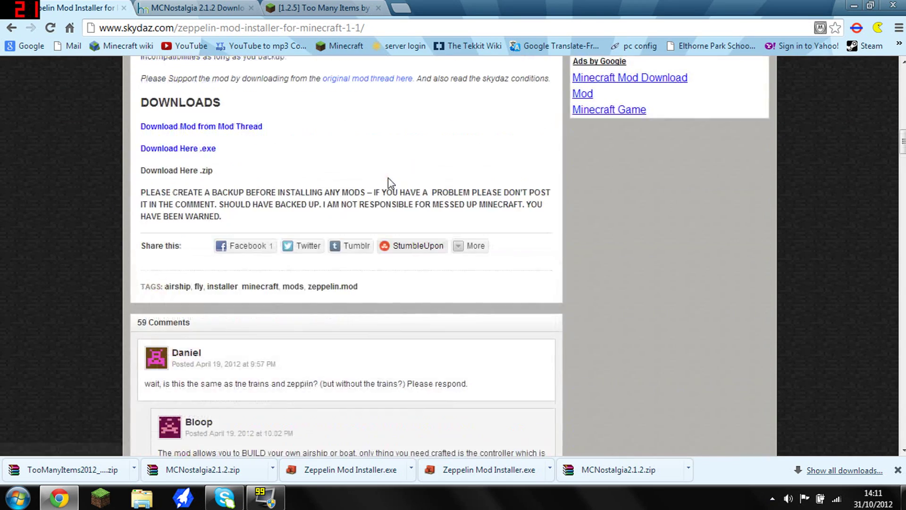
pyautogui.scroll(3, 395, 189)
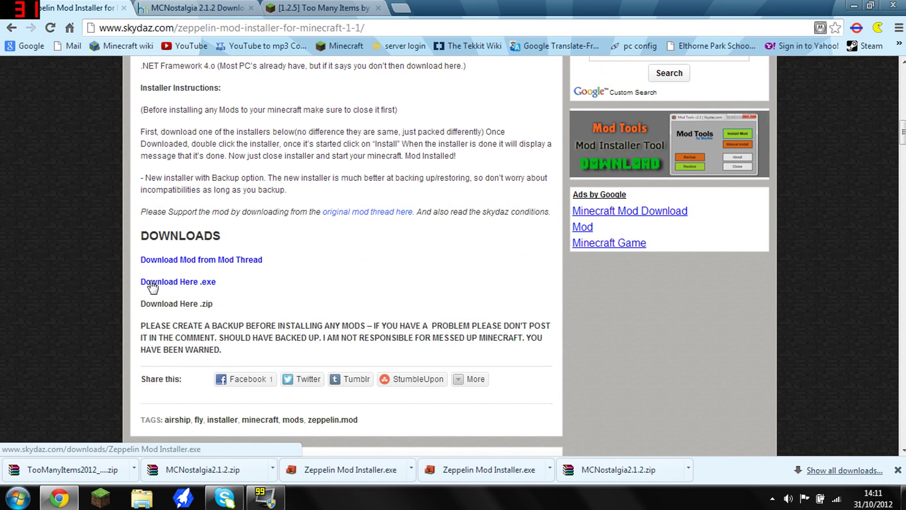
pyautogui.click(196, 289)
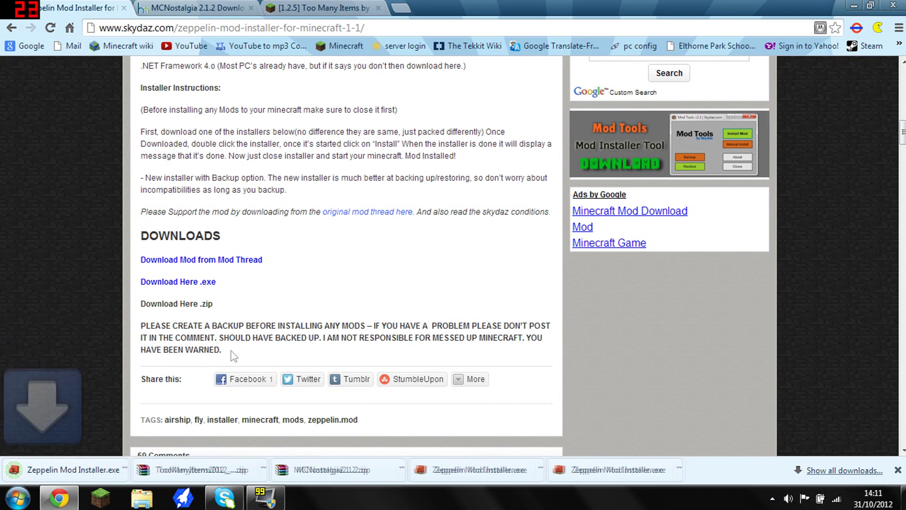
pyautogui.click(899, 471)
pyautogui.scroll(15, 345, 236)
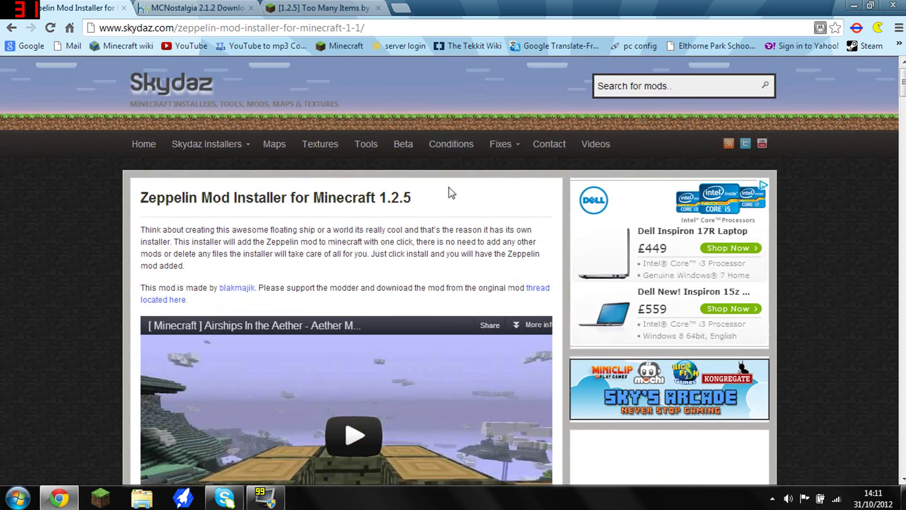
# Download MCNostalgia 2.1.2 through the Mirror 1 link on the Games Utilities page.
pyautogui.click(219, 6)
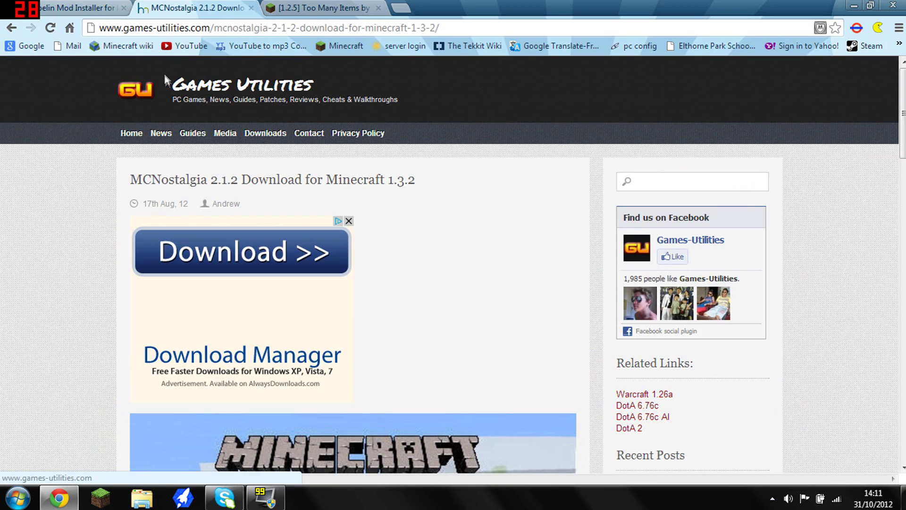
pyautogui.scroll(-10, 353, 180)
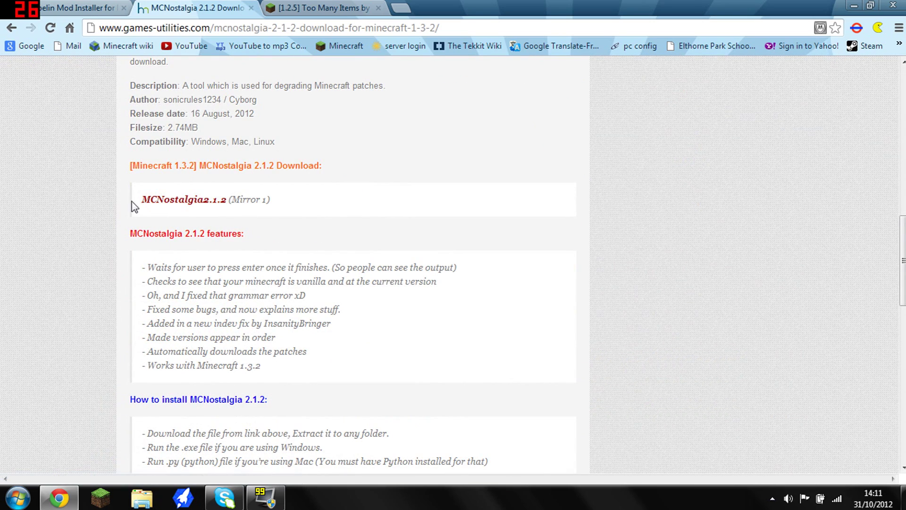
pyautogui.click(187, 201)
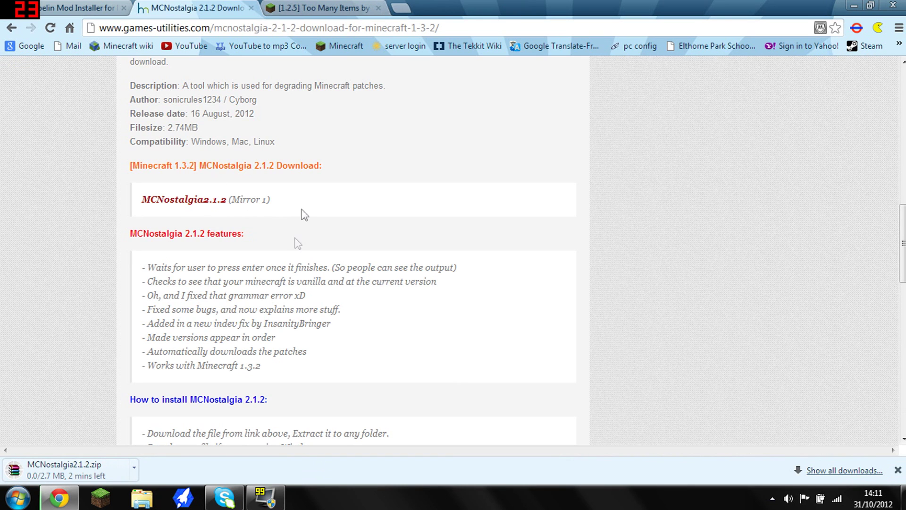
# Download Too Many Items for Minecraft 1.2.5 from the Minecraft Plaza page and minimise the browser.
pyautogui.click(323, 7)
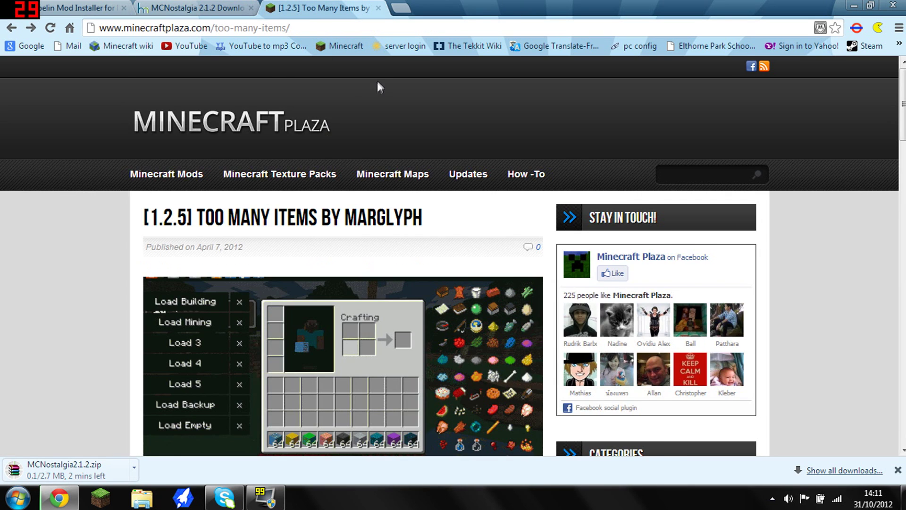
pyautogui.scroll(-8, 380, 86)
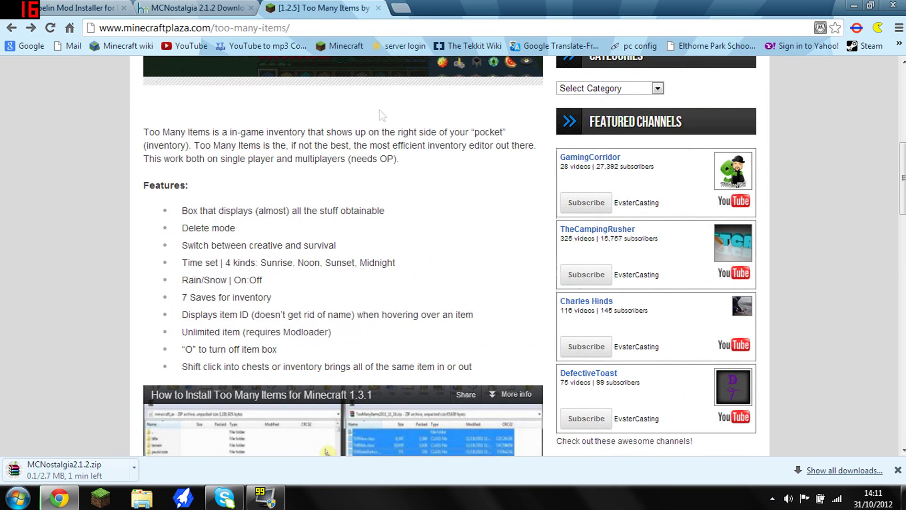
pyautogui.scroll(-6, 359, 208)
pyautogui.scroll(-5, 326, 226)
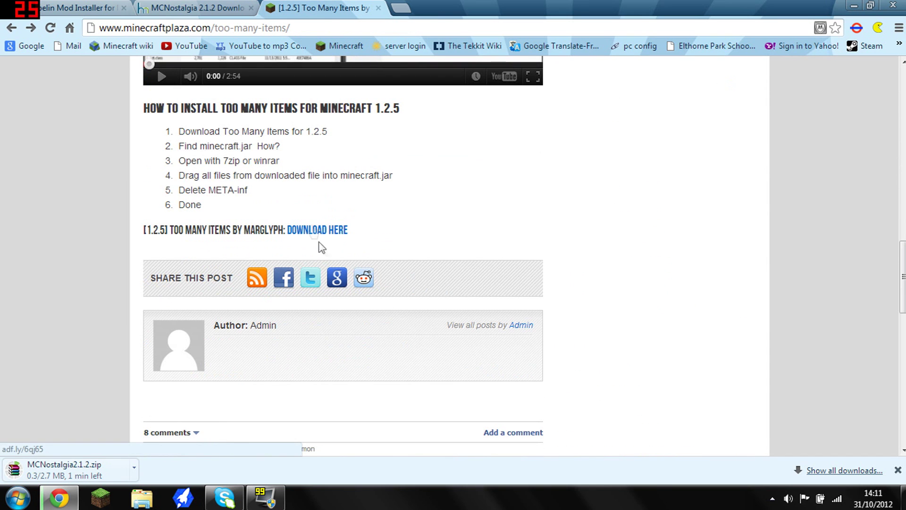
pyautogui.click(322, 236)
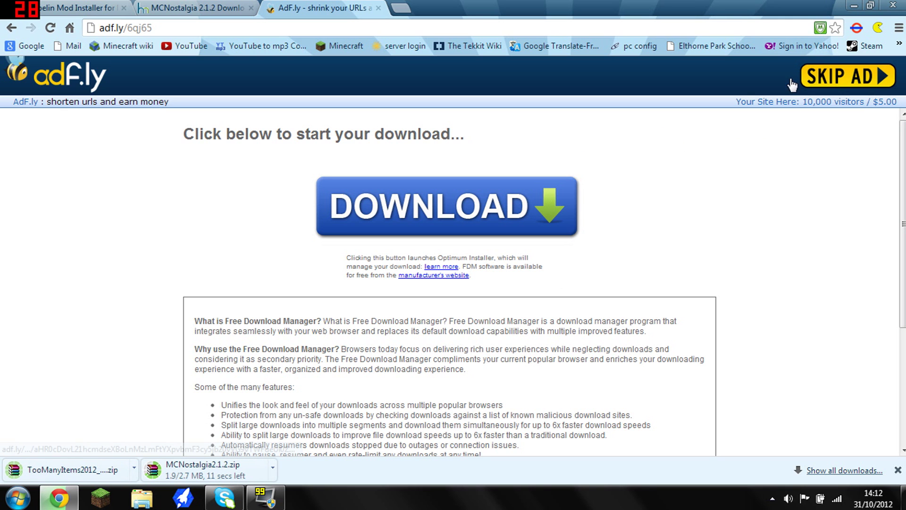
pyautogui.click(851, 8)
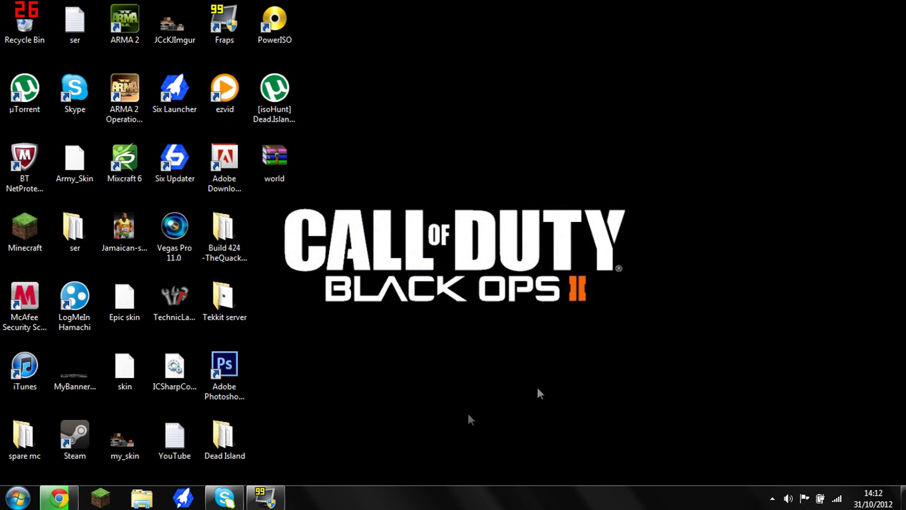
# Move the Zeppelin Mod Installer and the TooManyItems archive from the Downloads folder to an empty area of the desktop.
pyautogui.click(157, 503)
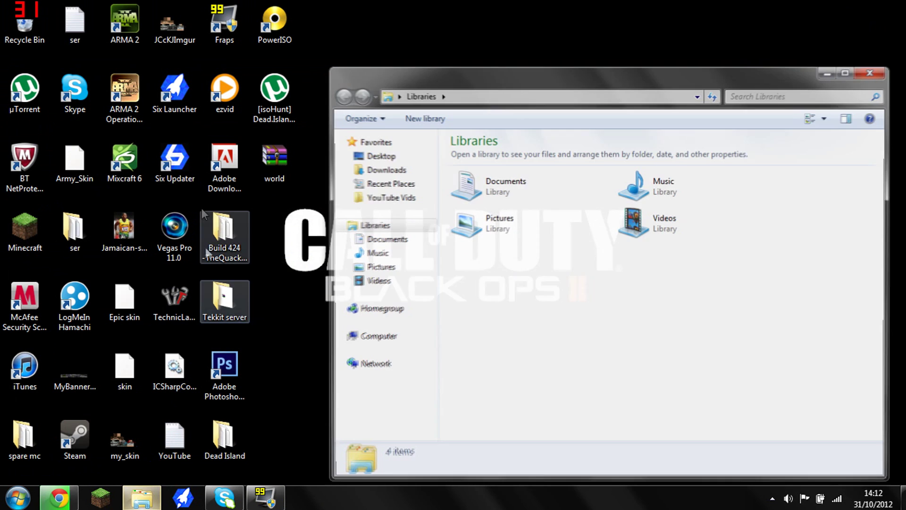
pyautogui.click(380, 170)
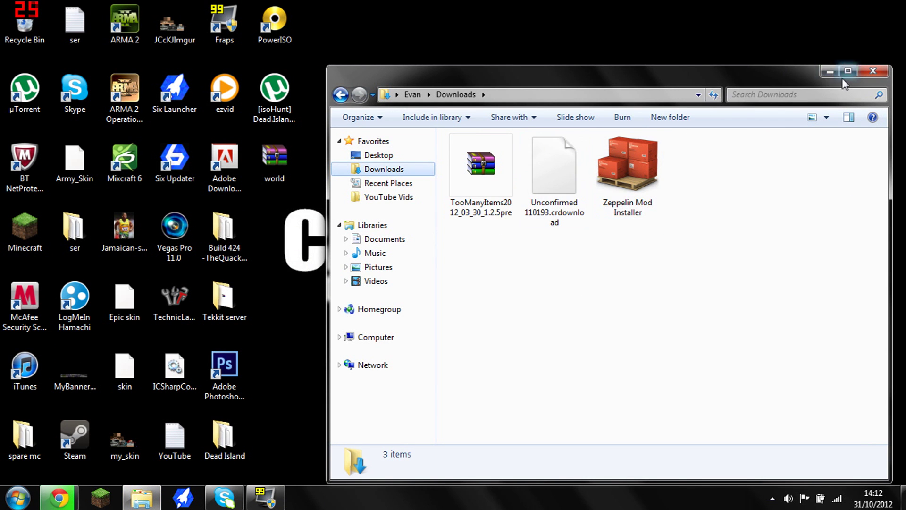
pyautogui.moveTo(748, 82); pyautogui.dragTo(752, 163)
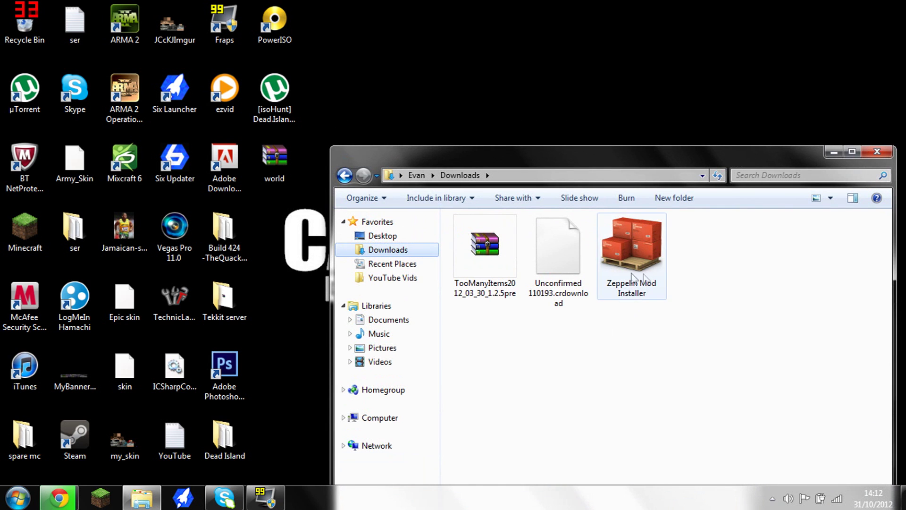
pyautogui.moveTo(631, 250); pyautogui.dragTo(474, 42)
pyautogui.moveTo(485, 246); pyautogui.dragTo(553, 57)
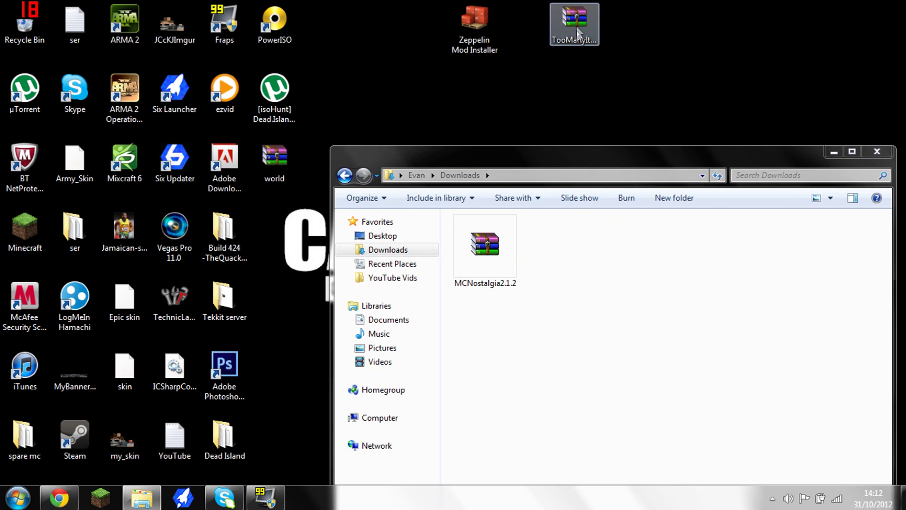
pyautogui.moveTo(491, 24); pyautogui.dragTo(507, 108)
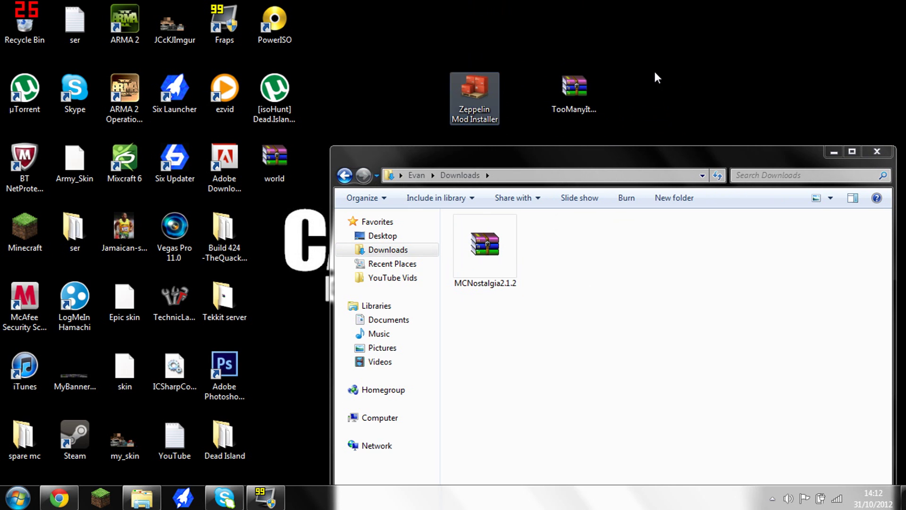
# Create a new folder on the desktop and place it beside the TooManyItems archive.
pyautogui.rightClick(665, 117)
pyautogui.moveTo(732, 260)
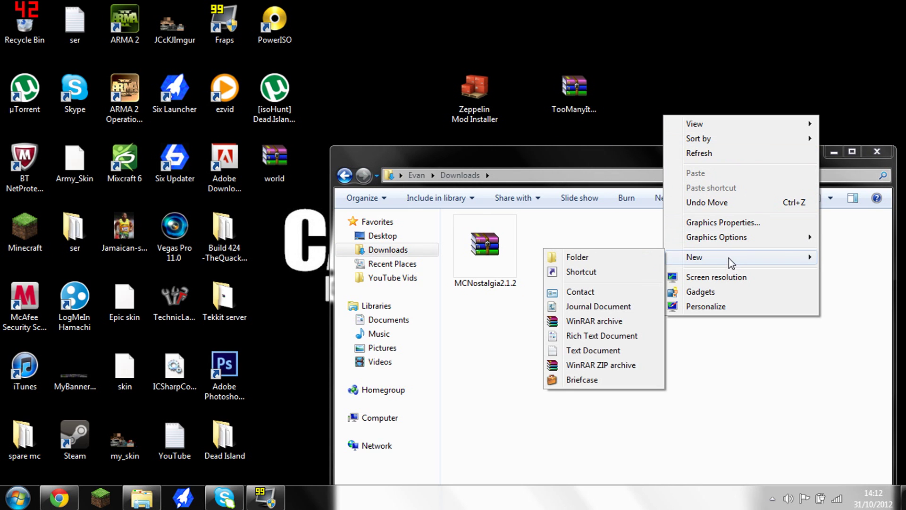
pyautogui.click(578, 257)
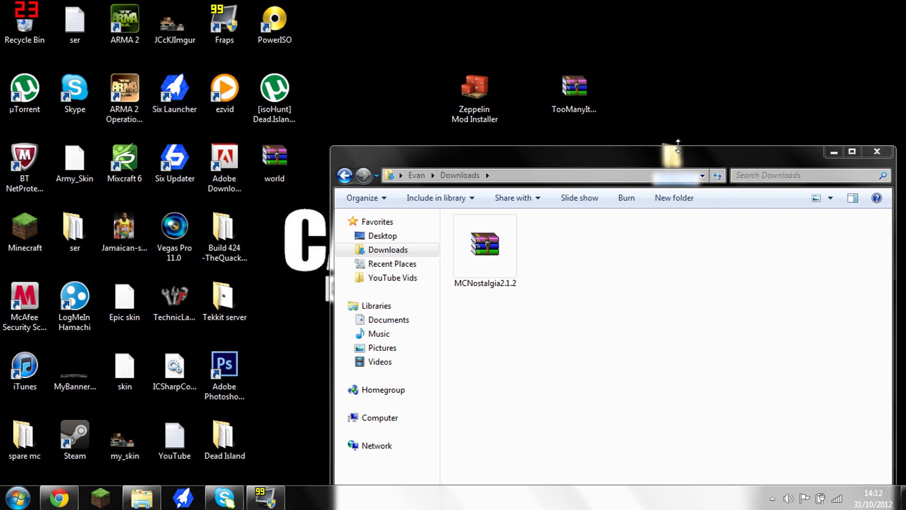
pyautogui.click(694, 163)
pyautogui.moveTo(695, 163); pyautogui.dragTo(653, 96)
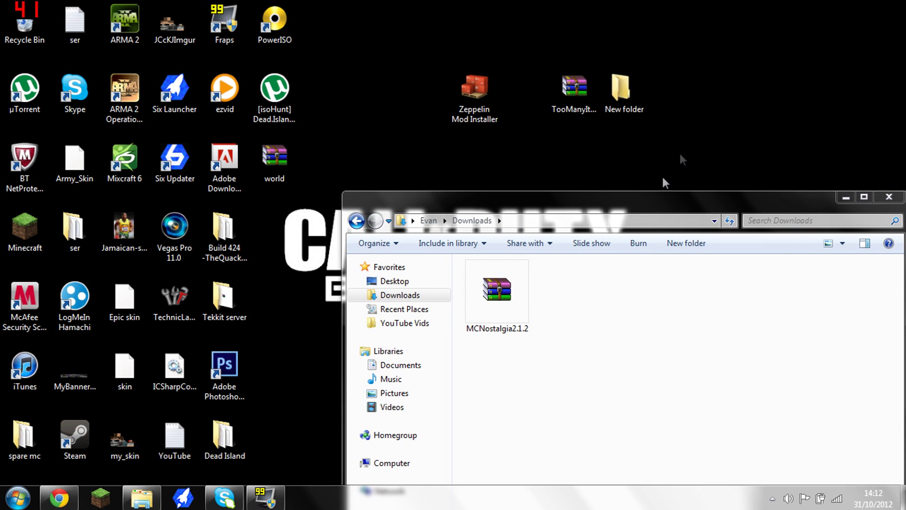
# Extract all contents of the MCNostalgia2.1.2 archive from Downloads into the empty New folder on the desktop.
pyautogui.doubleClick(637, 91)
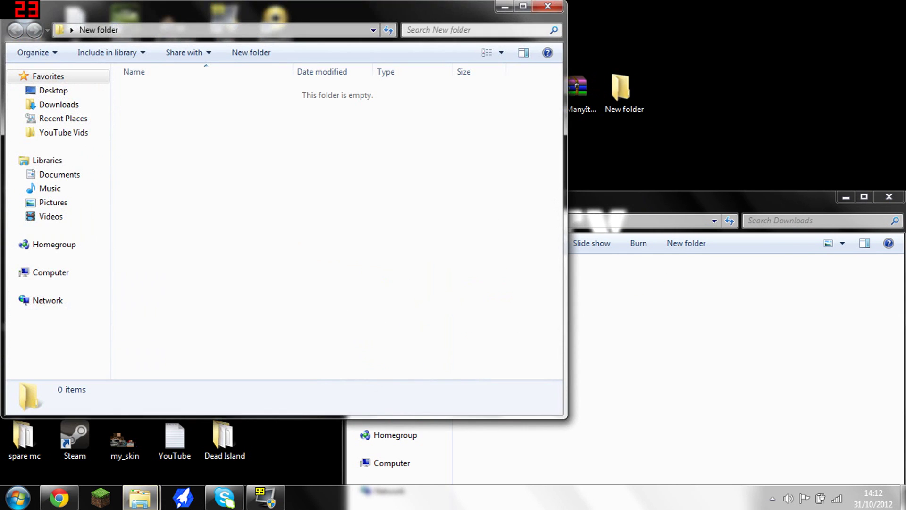
pyautogui.moveTo(566, 417); pyautogui.dragTo(453, 481)
pyautogui.moveTo(546, 203); pyautogui.dragTo(613, 189)
pyautogui.doubleClick(598, 278)
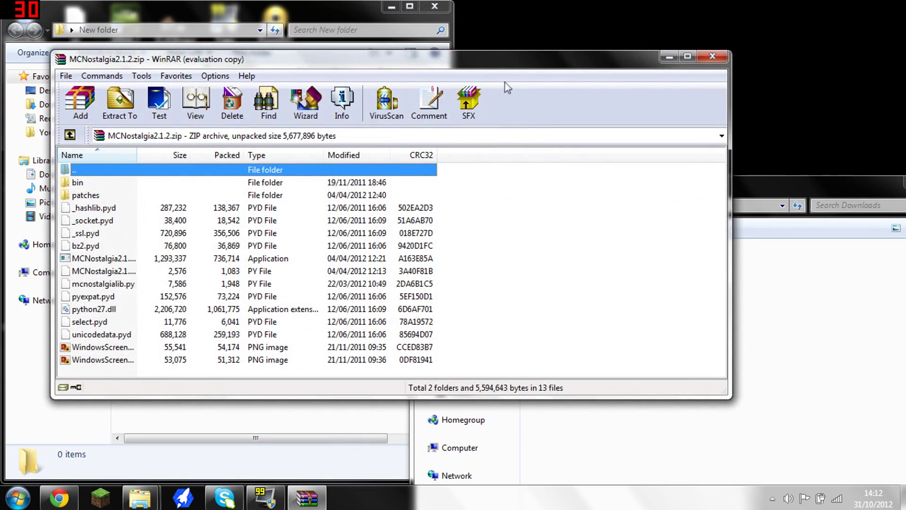
pyautogui.moveTo(518, 68); pyautogui.dragTo(904, 57)
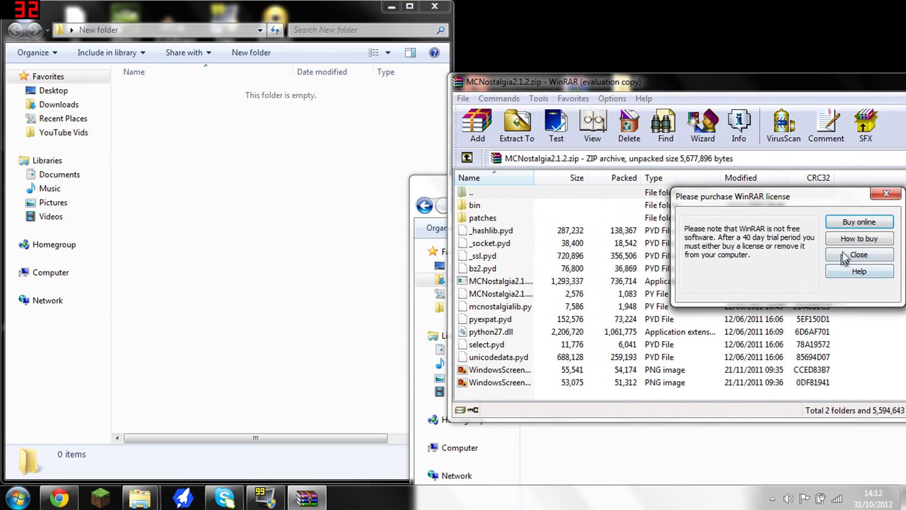
pyautogui.click(849, 257)
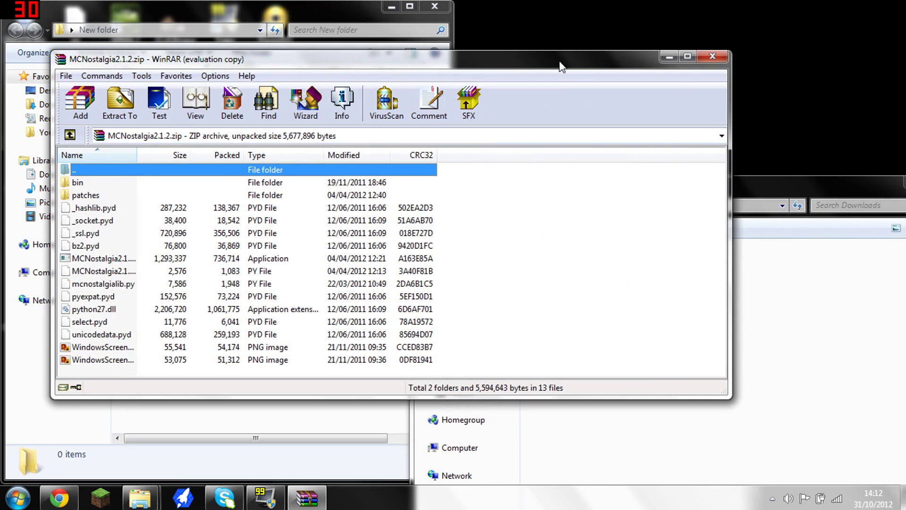
pyautogui.moveTo(562, 66); pyautogui.dragTo(904, 66)
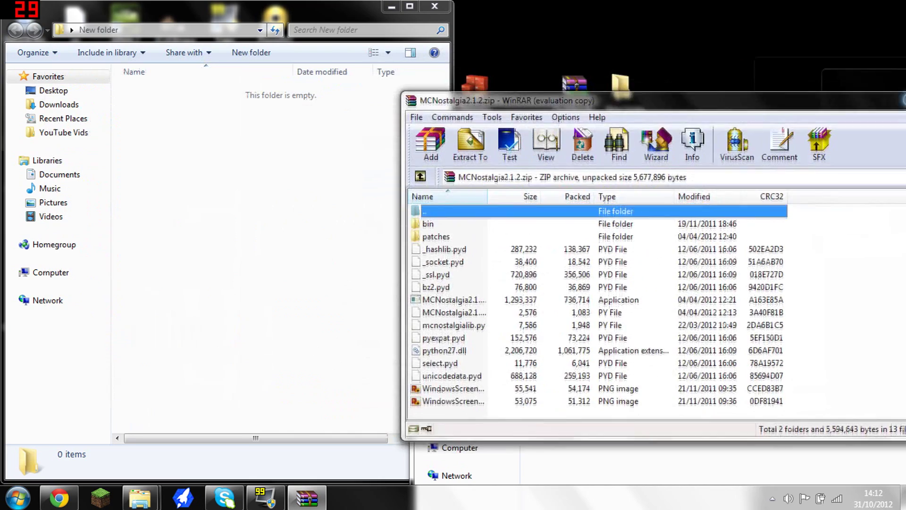
pyautogui.moveTo(524, 344); pyautogui.dragTo(291, 200)
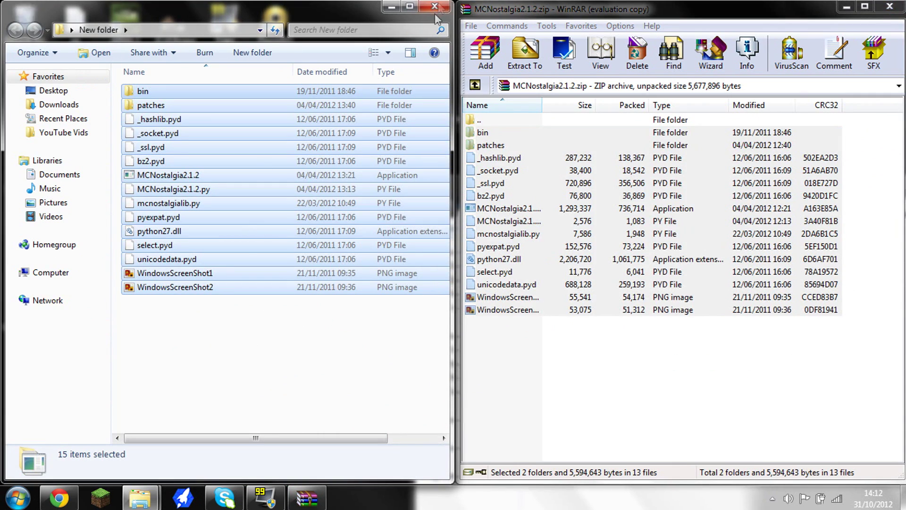
# Close the New folder, WinRAR and Downloads windows.
pyautogui.click(435, 13)
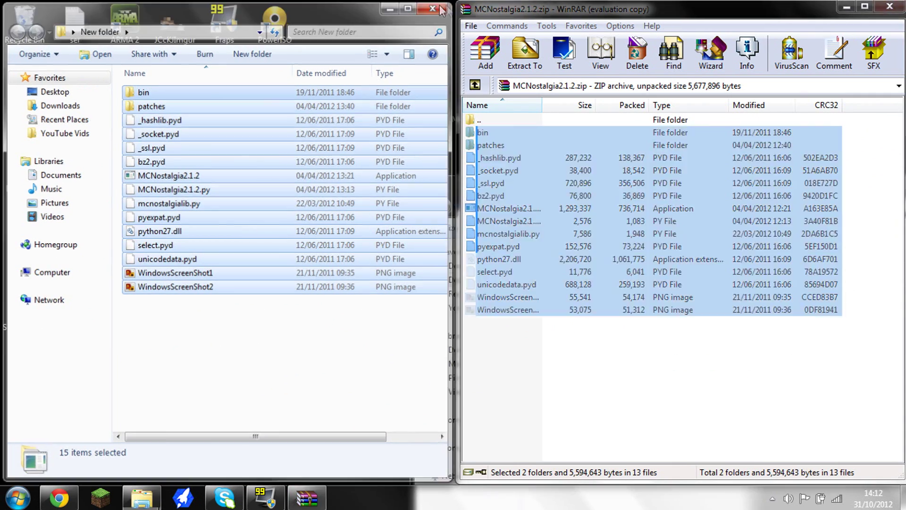
pyautogui.click(889, 7)
pyautogui.moveTo(859, 194); pyautogui.dragTo(642, 160)
pyautogui.click(758, 147)
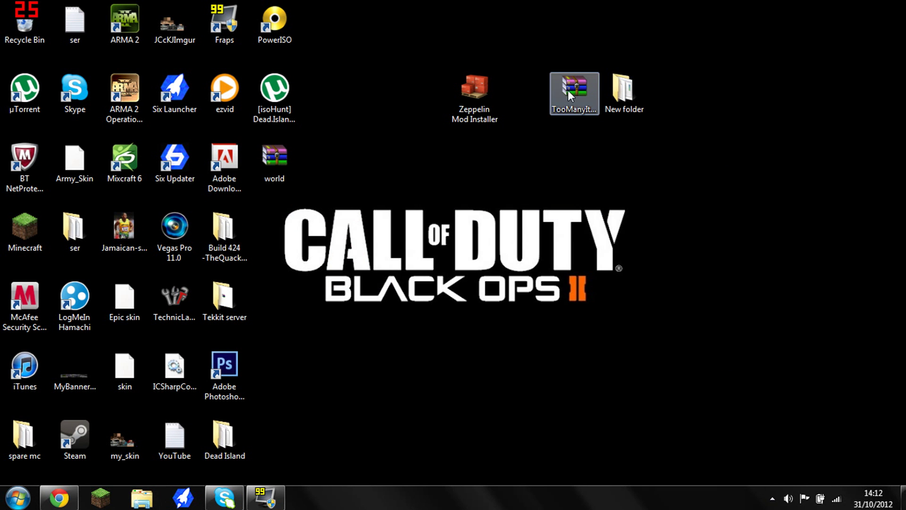
# Run the MCNostalgia2.1.2 application from the desktop's New folder and list the Minecraft versions available for downgrading.
pyautogui.doubleClick(619, 95)
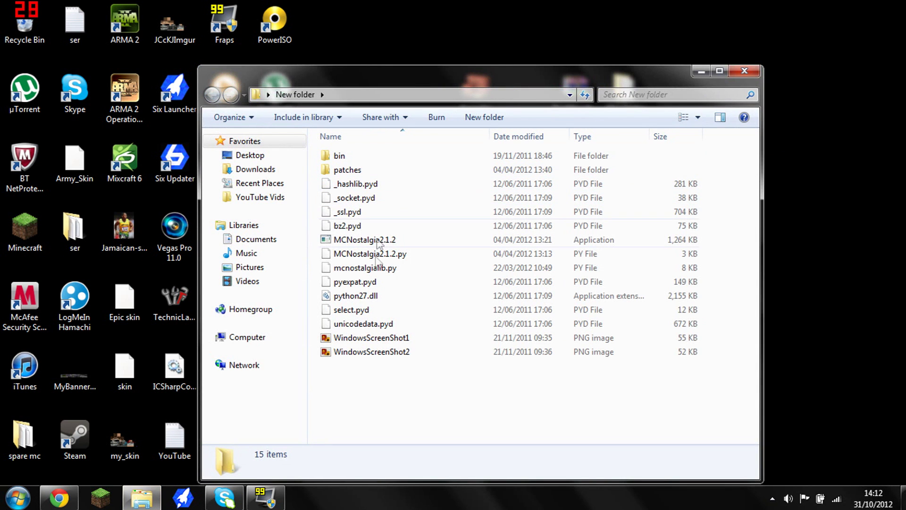
pyautogui.doubleClick(368, 241)
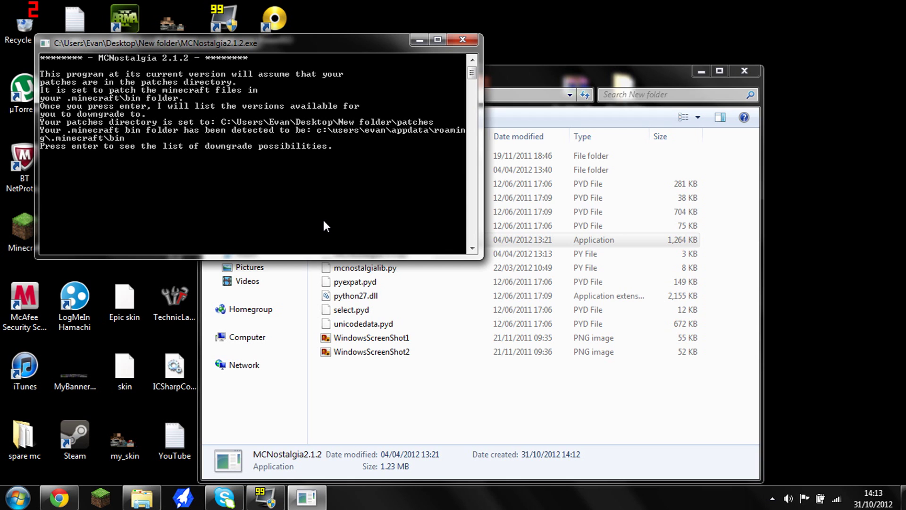
pyautogui.press('Return')
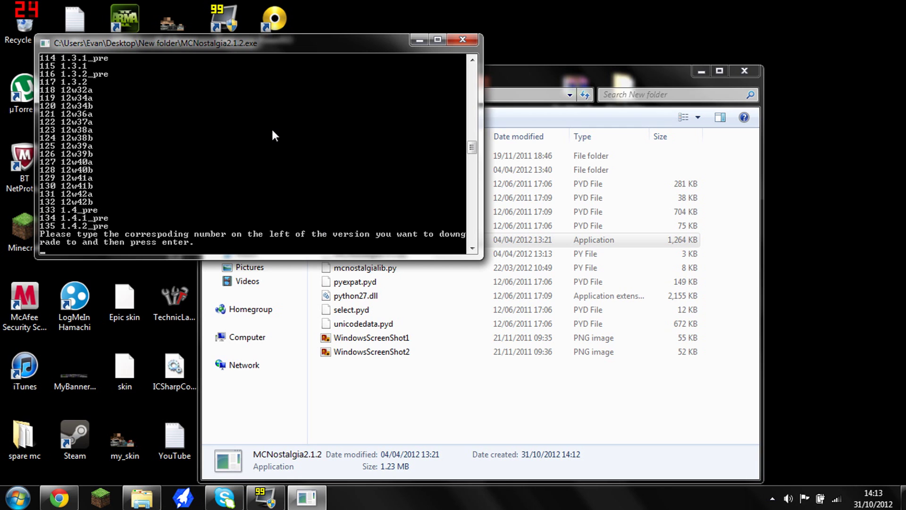
# Look back through the listed Minecraft versions for the number that corresponds to 1.2.5.
pyautogui.click(473, 59)
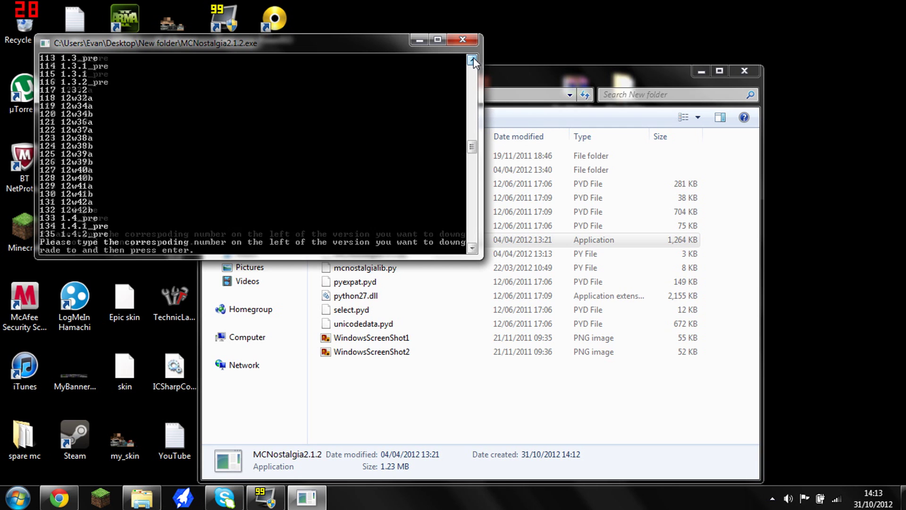
pyautogui.click(472, 59)
pyautogui.click(472, 59)
pyautogui.click(473, 59)
pyautogui.click(473, 59)
pyautogui.click(473, 59)
pyautogui.click(473, 59)
pyautogui.click(473, 59)
pyautogui.click(472, 59)
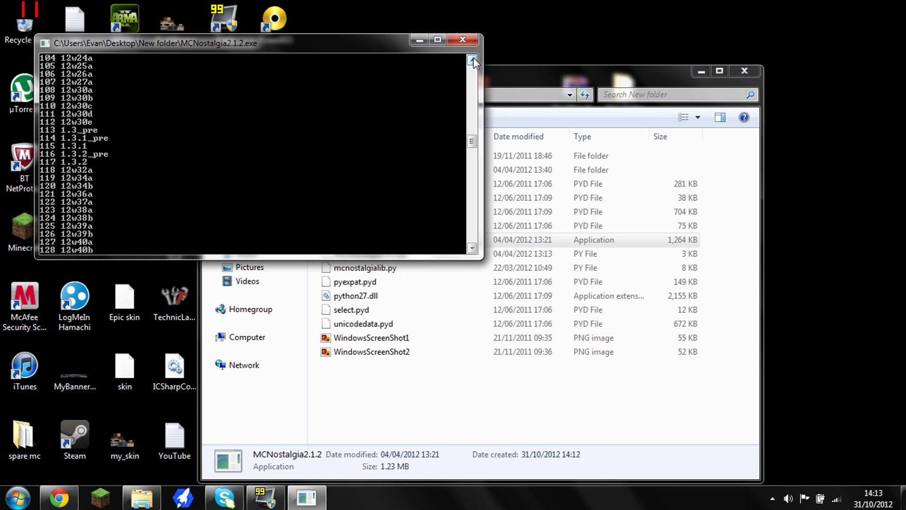
pyautogui.click(472, 59)
pyautogui.click(473, 59)
pyautogui.click(473, 59)
pyautogui.click(472, 59)
pyautogui.click(473, 59)
pyautogui.click(472, 59)
pyautogui.click(473, 59)
pyautogui.click(472, 59)
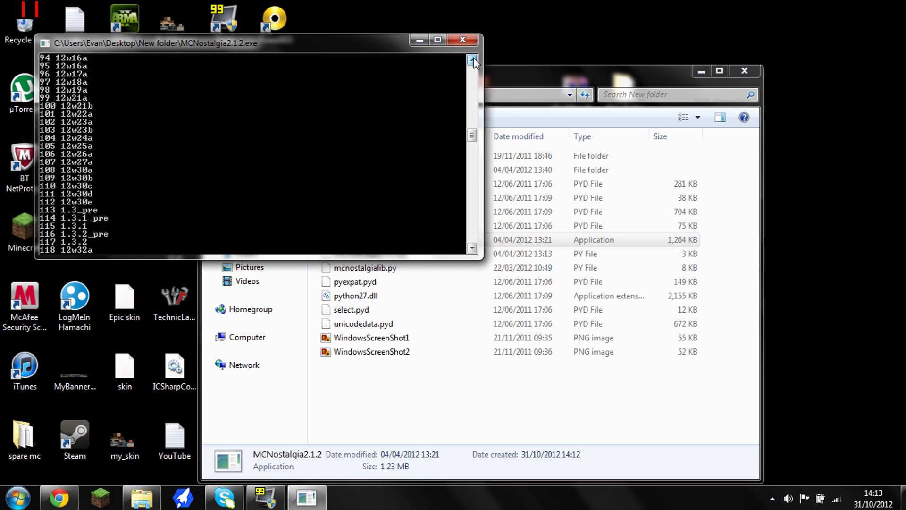
pyautogui.click(472, 59)
pyautogui.click(472, 59)
pyautogui.click(472, 59)
pyautogui.click(472, 59)
pyautogui.click(473, 59)
pyautogui.click(472, 59)
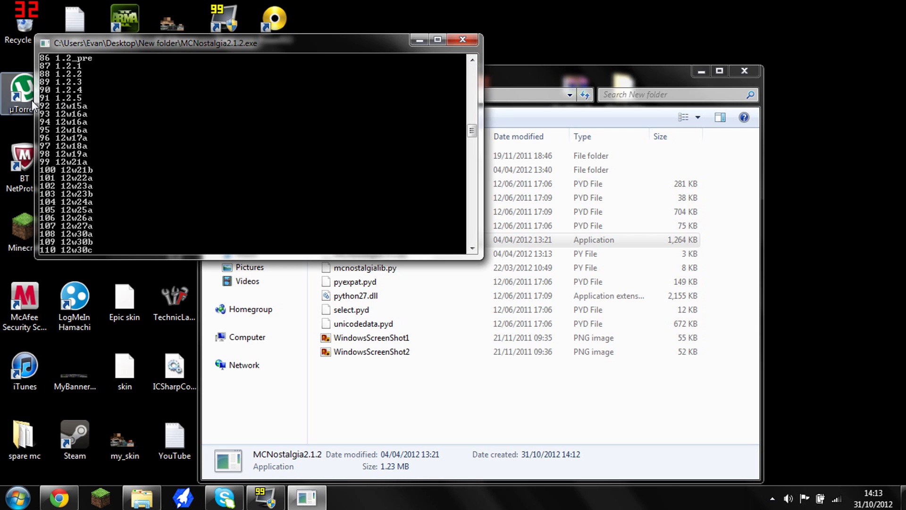
# Choose version number 91 at the MCNostalgia prompt to downgrade Minecraft to 1.2.5.
pyautogui.click(472, 249)
pyautogui.click(472, 248)
pyautogui.click(472, 248)
pyautogui.click(472, 248)
pyautogui.click(473, 248)
pyautogui.click(472, 249)
pyautogui.click(472, 249)
pyautogui.click(472, 249)
pyautogui.scroll(-8, 472, 248)
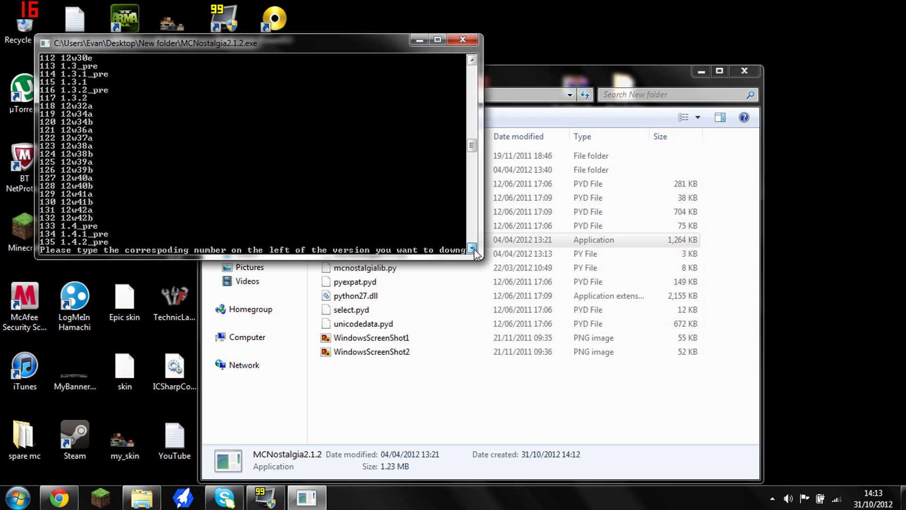
pyautogui.write('91')
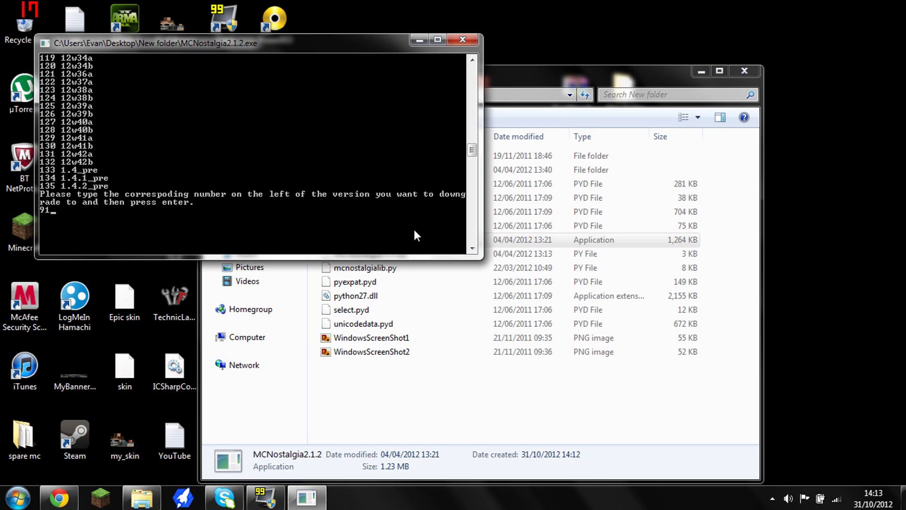
pyautogui.press('Return')
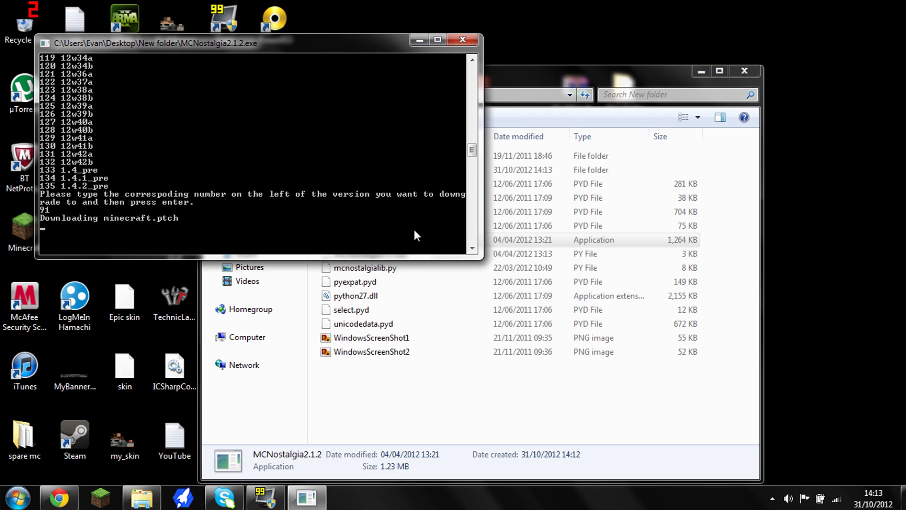
# Exit MCNostalgia once patching has finished and close the New folder window.
pyautogui.click(519, 81)
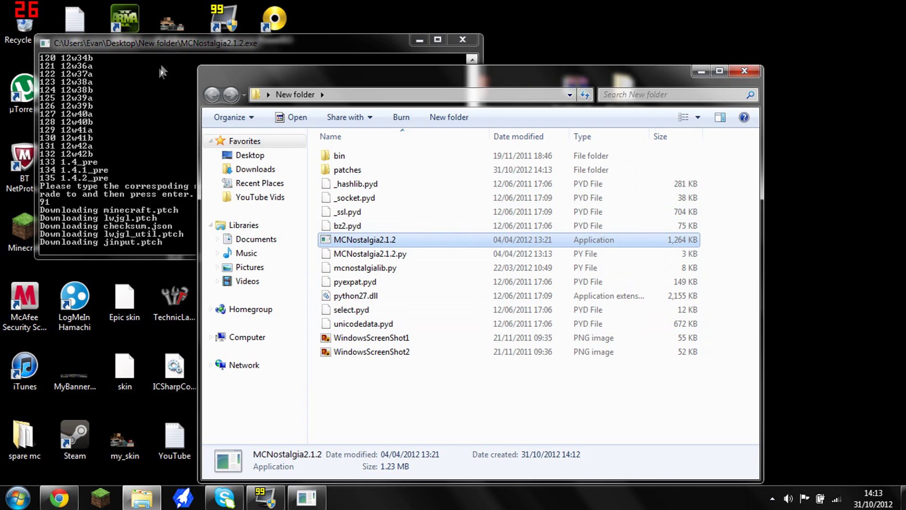
pyautogui.click(165, 44)
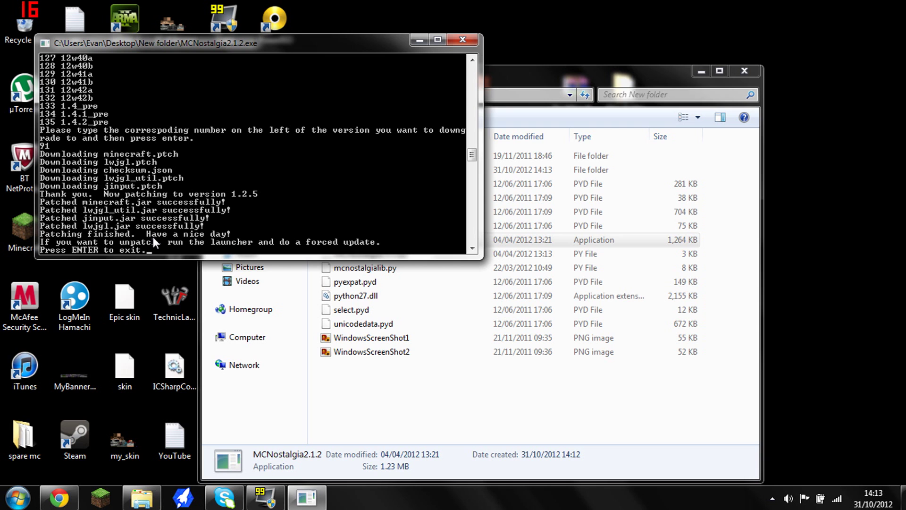
pyautogui.press('Return')
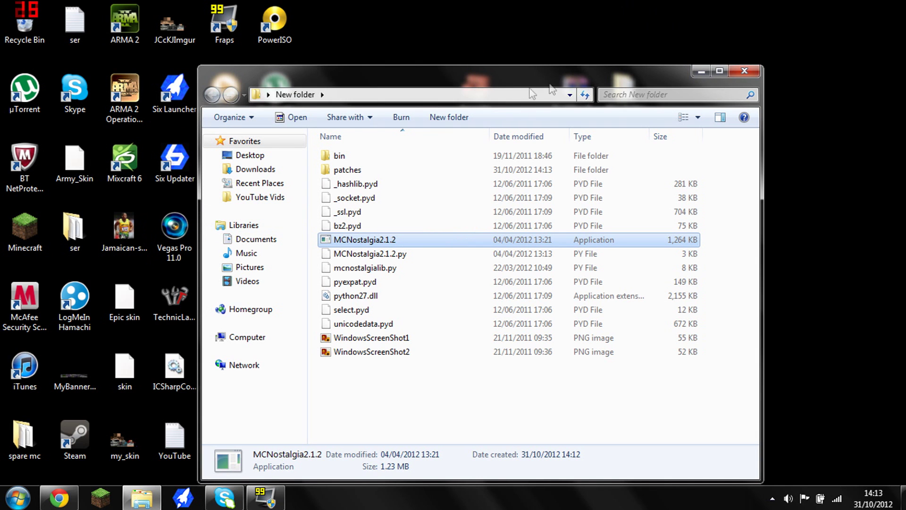
pyautogui.click(745, 71)
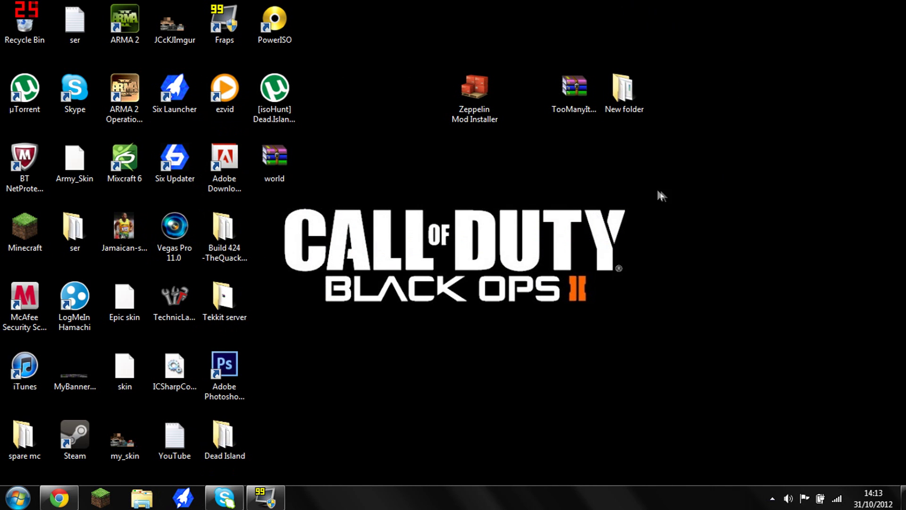
# Run the Zeppelin Mod Installer from the desktop and install the mod without backing up Minecraft.
pyautogui.doubleClick(495, 94)
pyautogui.click(491, 262)
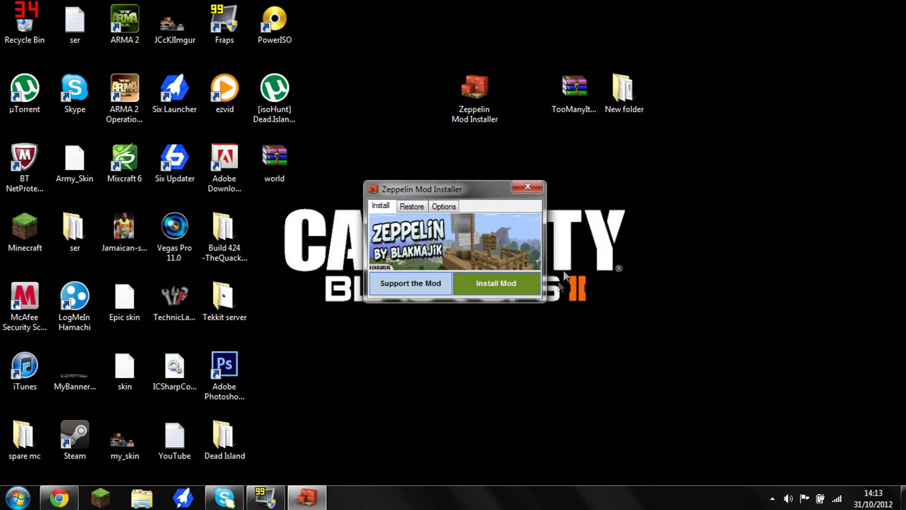
pyautogui.click(496, 284)
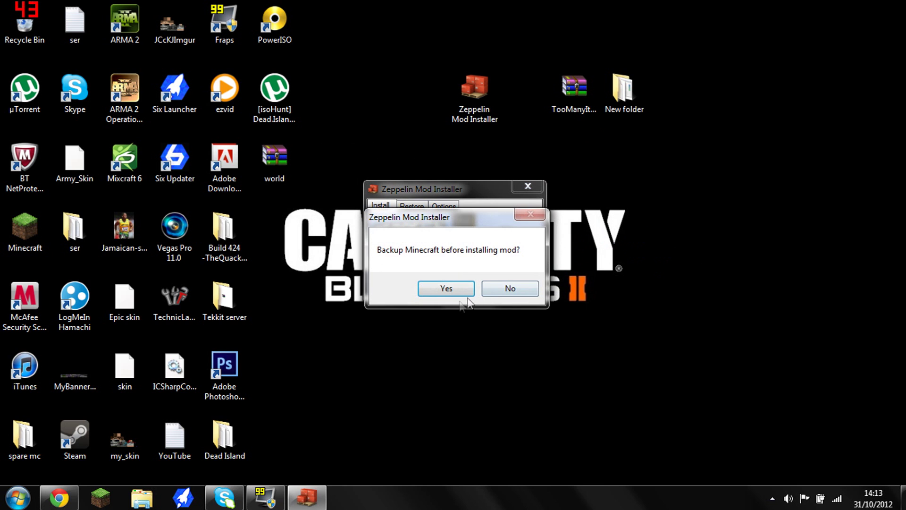
pyautogui.click(510, 289)
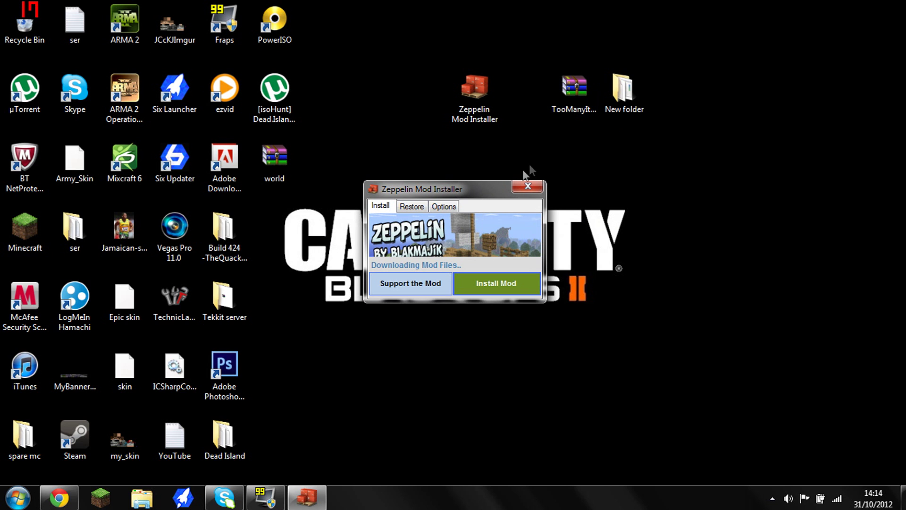
# Open the %appdata% folder and go into the bin folder inside .minecraft.
pyautogui.click(17, 498)
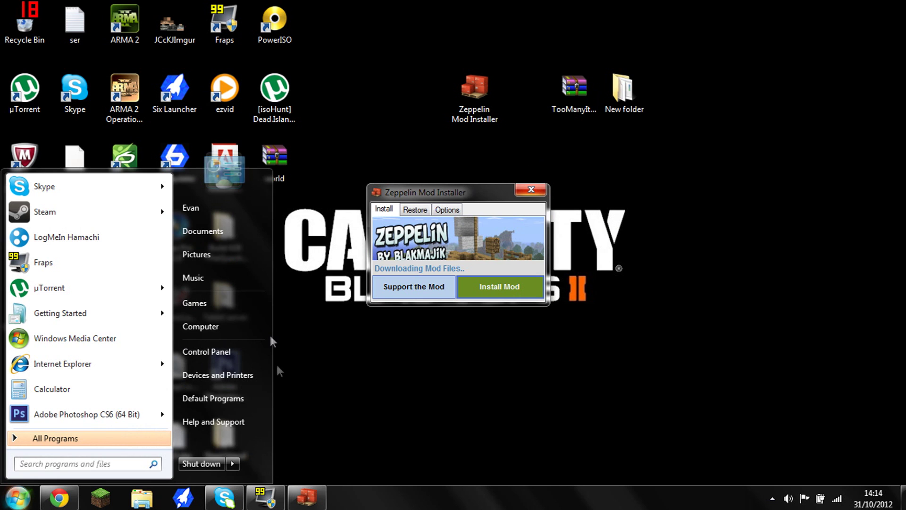
pyautogui.write('%a')
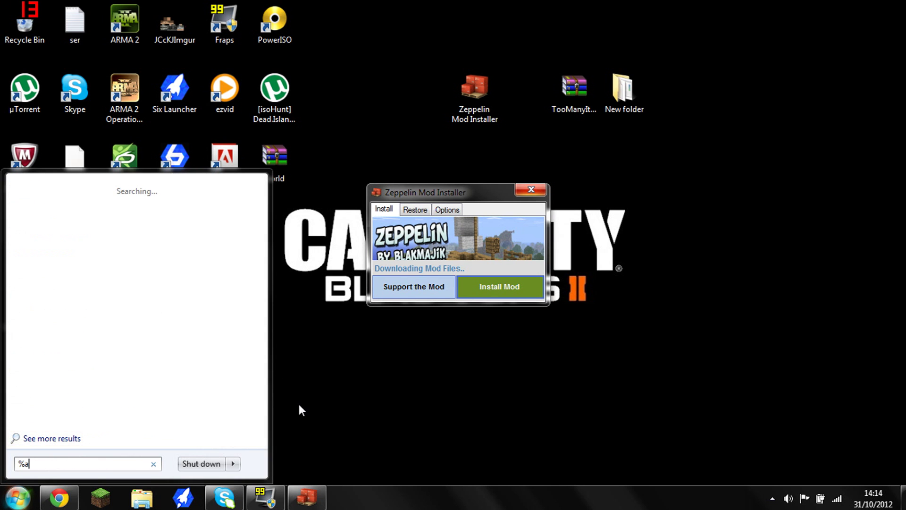
pyautogui.write('ppdata%')
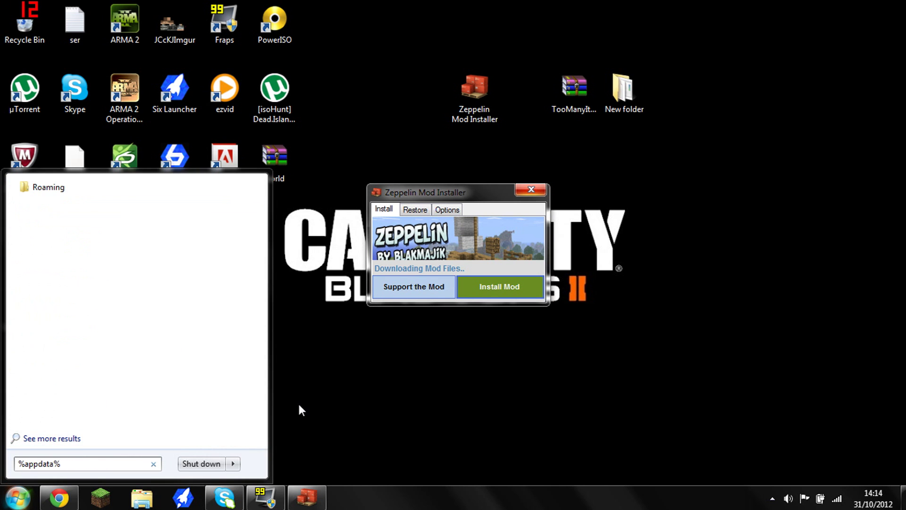
pyautogui.press('Return')
pyautogui.click(359, 138)
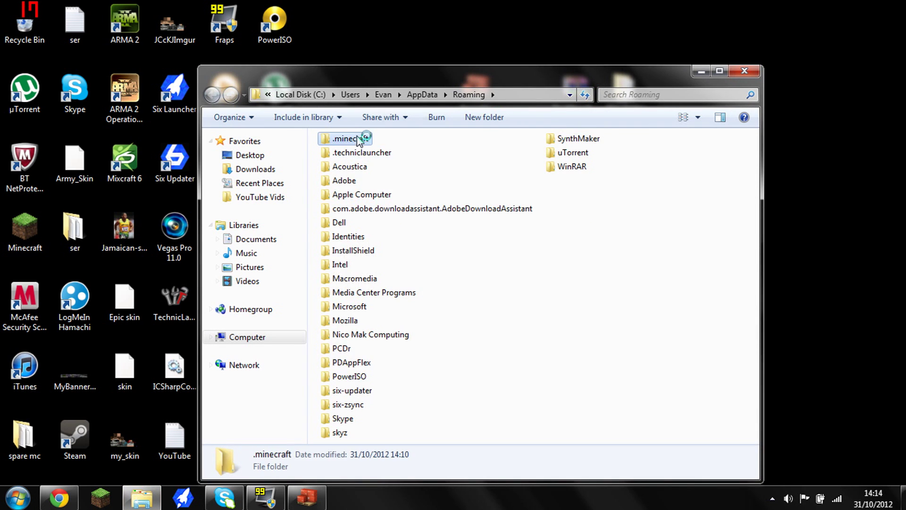
pyautogui.doubleClick(359, 138)
pyautogui.doubleClick(342, 154)
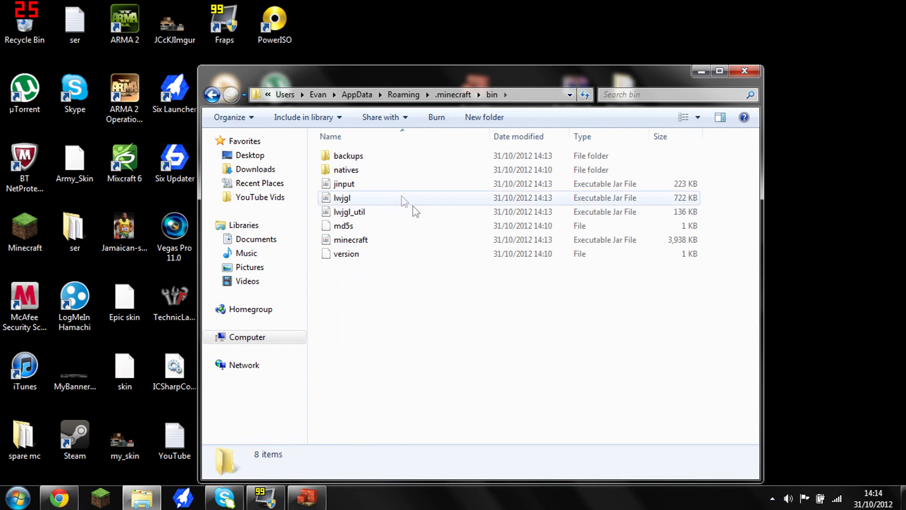
# Open the minecraft jar file with WinRAR, dismiss the licence notice and look over the archive's contents.
pyautogui.rightClick(402, 240)
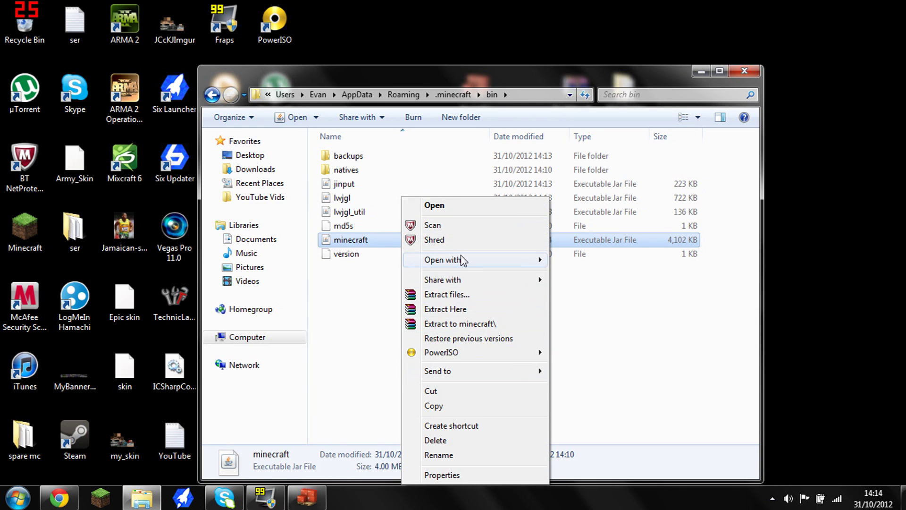
pyautogui.moveTo(463, 260)
pyautogui.click(606, 279)
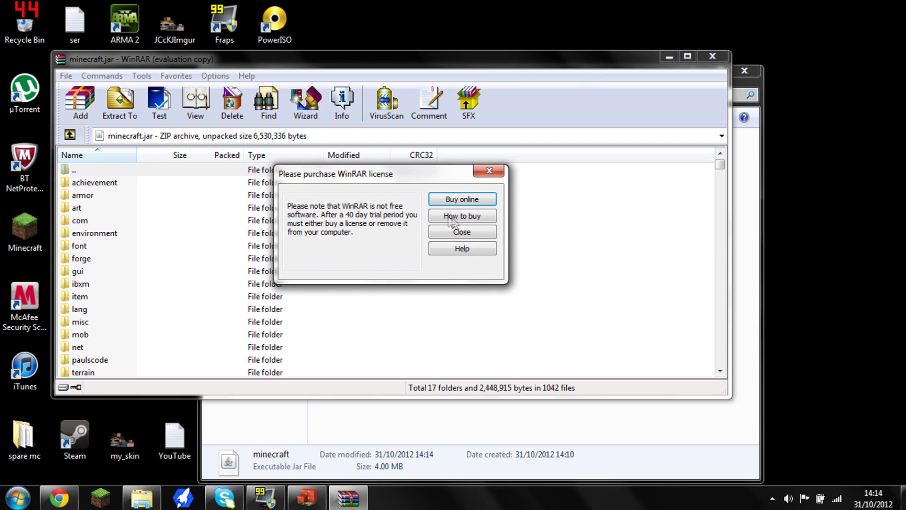
pyautogui.click(451, 234)
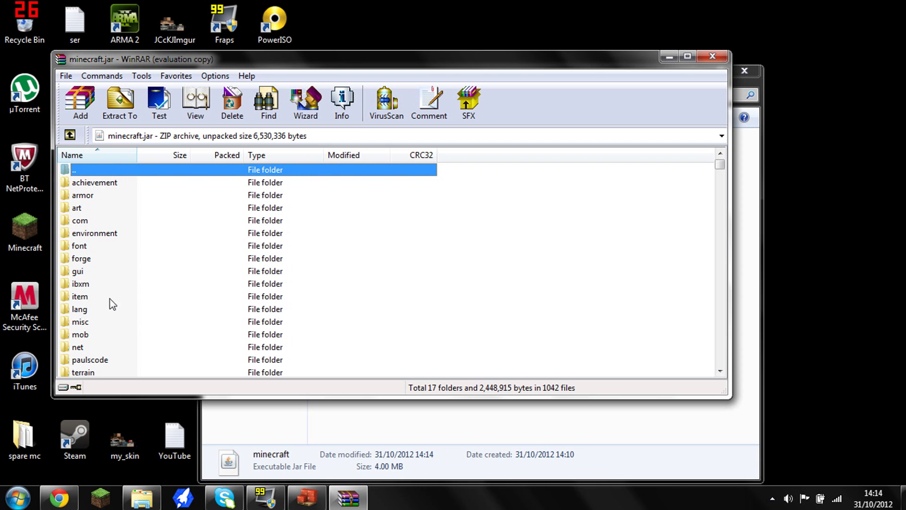
pyautogui.scroll(-6, 109, 294)
pyautogui.scroll(6, 109, 294)
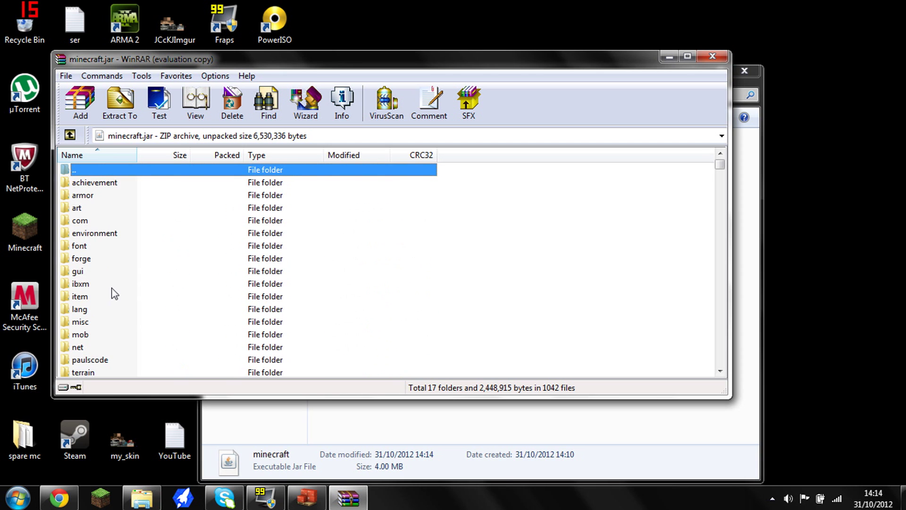
# Minimize the WinRAR and bin folder windows and dismiss the Zeppelin installer's completion message.
pyautogui.click(675, 60)
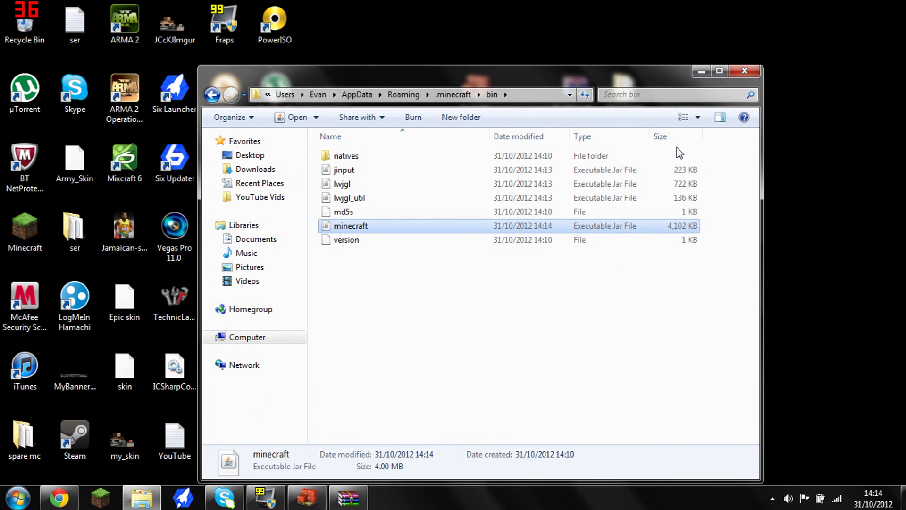
pyautogui.click(701, 72)
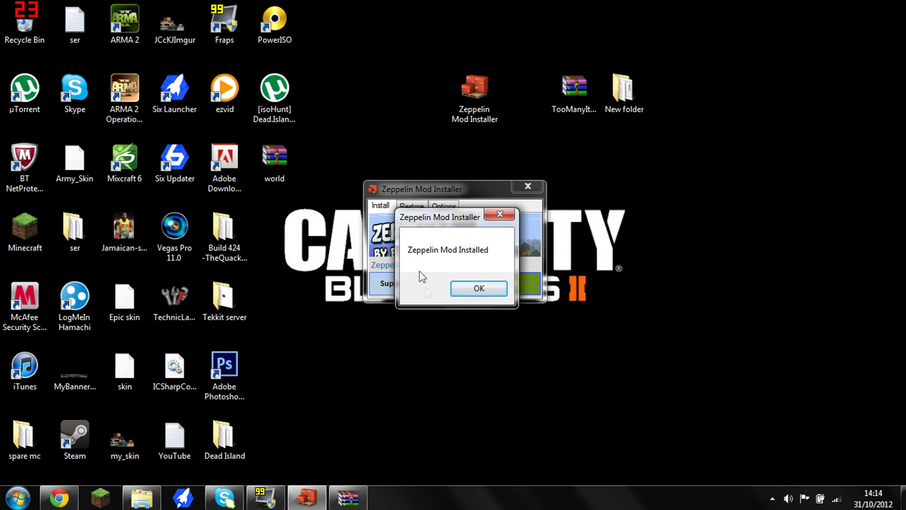
pyautogui.click(478, 286)
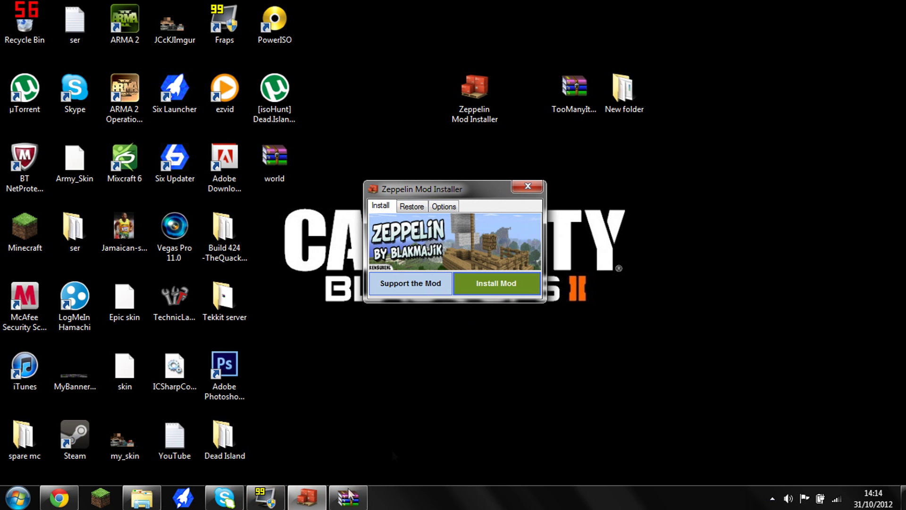
# Restore the minecraft.jar archive, open the TooManyItems archive from the desktop, and arrange both WinRAR windows side by side.
pyautogui.click(315, 504)
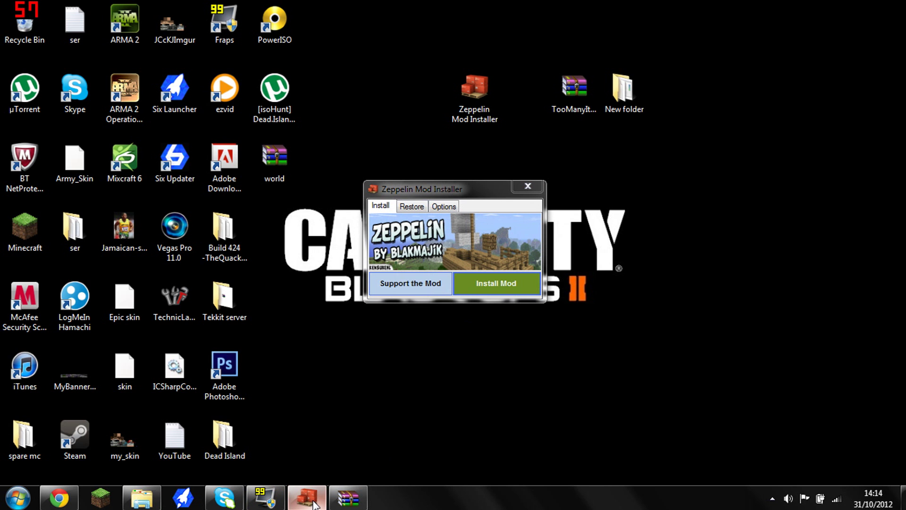
pyautogui.click(350, 499)
pyautogui.moveTo(595, 56); pyautogui.dragTo(1, 59)
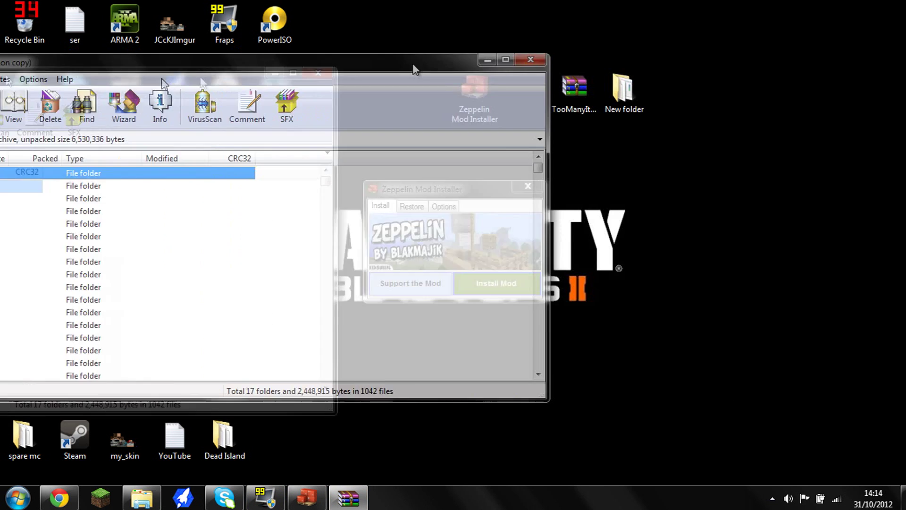
pyautogui.doubleClick(569, 89)
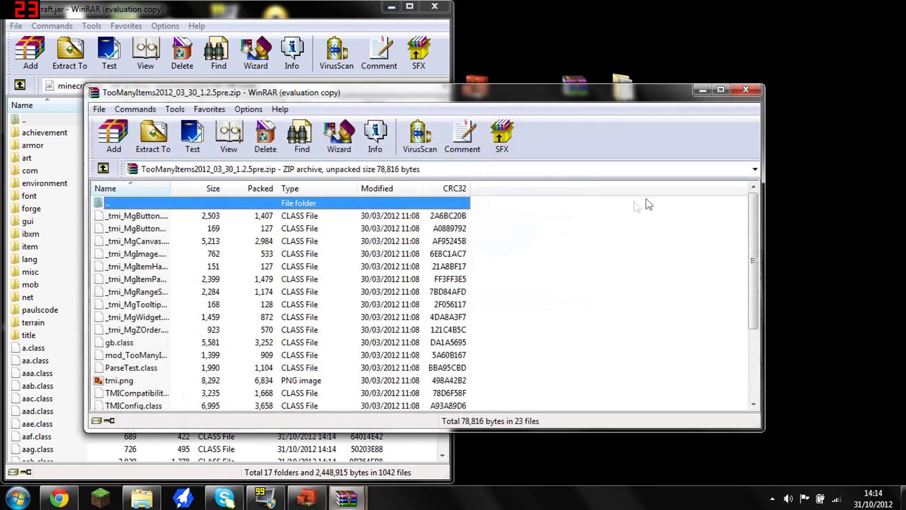
pyautogui.moveTo(424, 96); pyautogui.dragTo(905, 91)
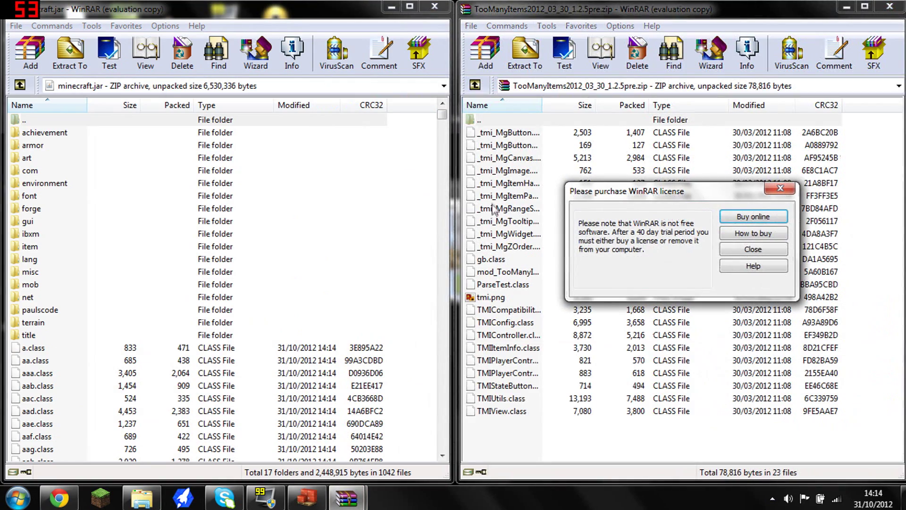
pyautogui.click(750, 250)
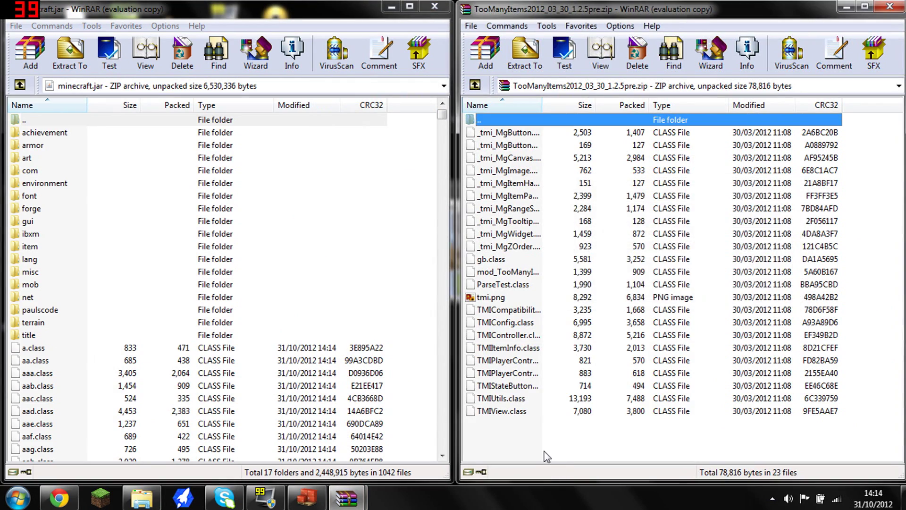
# Add all files from the TooManyItems archive to minecraft.jar using Add and replace files, and close the TooManyItems archive.
pyautogui.moveTo(549, 461); pyautogui.dragTo(549, 130)
pyautogui.moveTo(555, 183); pyautogui.dragTo(555, 215)
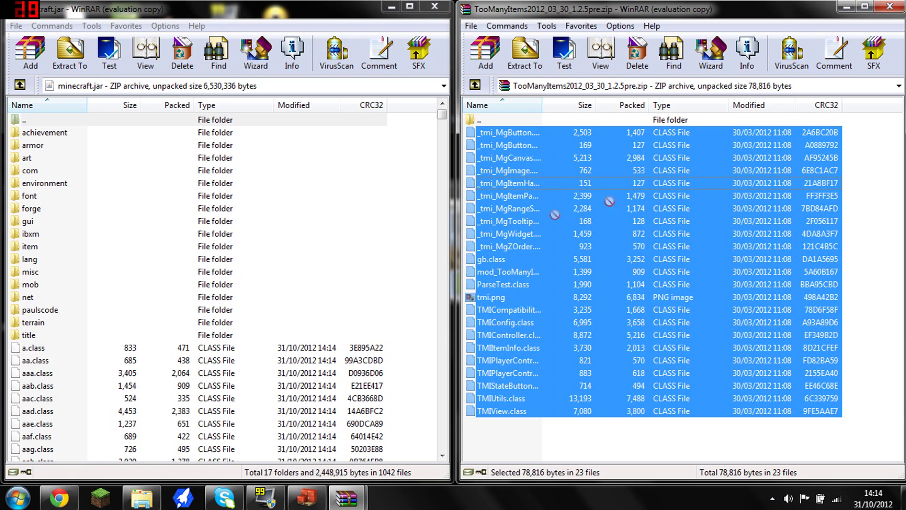
pyautogui.moveTo(358, 213); pyautogui.dragTo(359, 215)
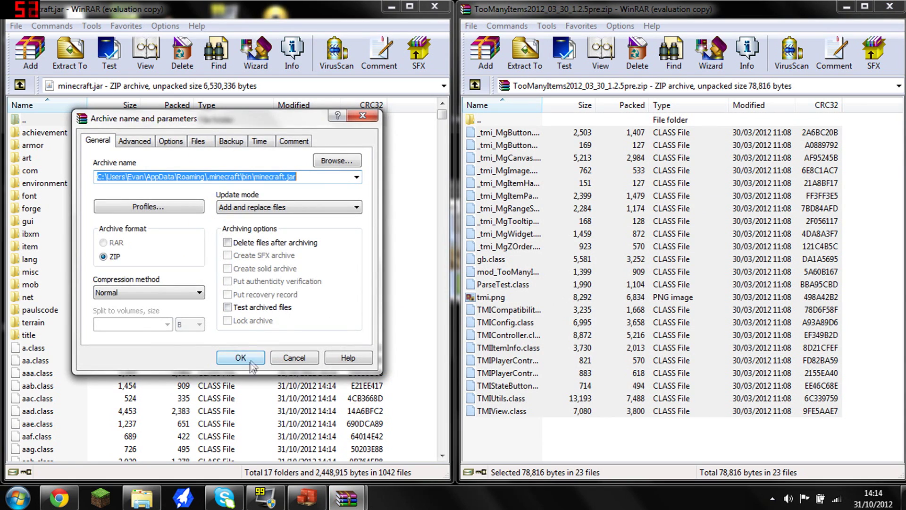
pyautogui.click(251, 362)
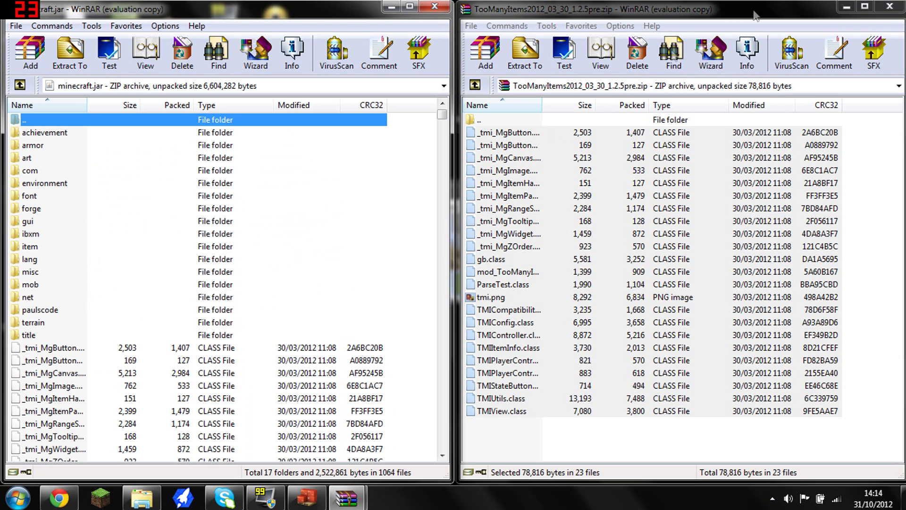
pyautogui.click(890, 6)
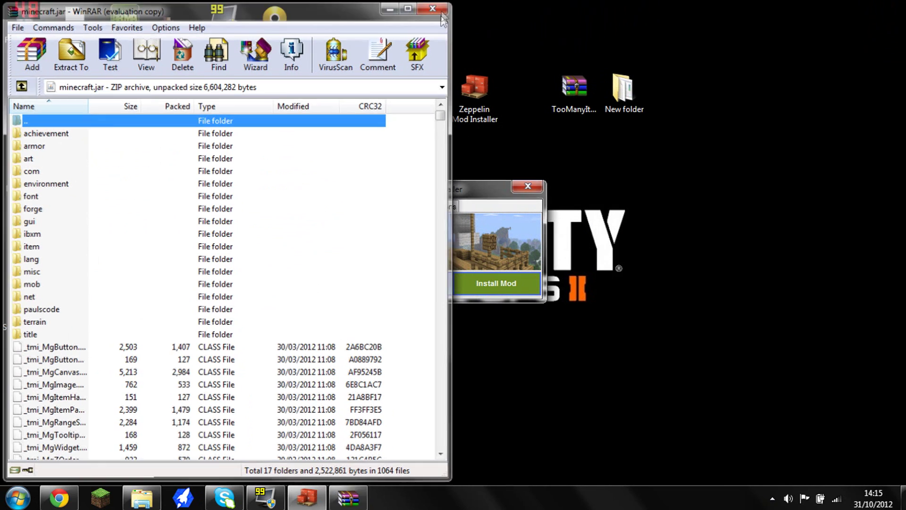
# Close the minecraft.jar archive, launch Minecraft and log in with the remembered account details.
pyautogui.click(435, 6)
pyautogui.click(112, 496)
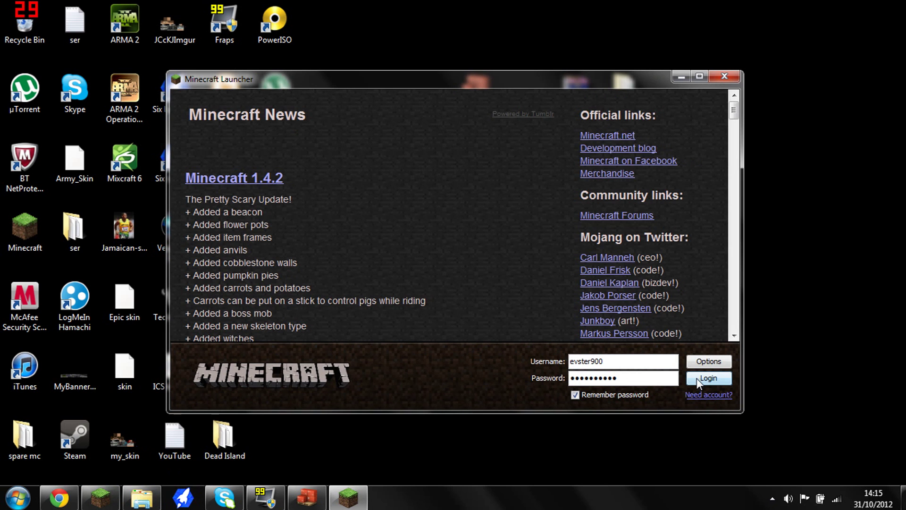
pyautogui.click(700, 379)
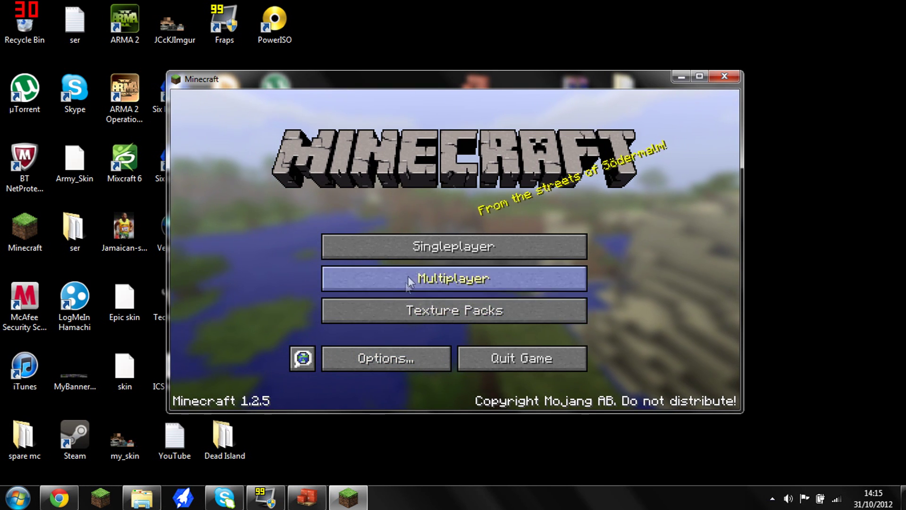
# Create a new singleplayer world named New World with the game mode set to Creative.
pyautogui.click(411, 246)
pyautogui.click(561, 350)
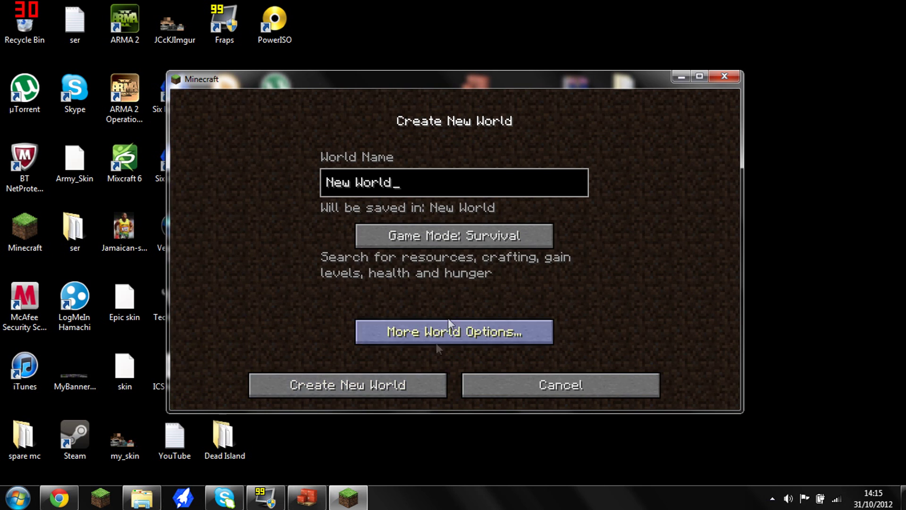
pyautogui.click(470, 244)
pyautogui.click(470, 244)
pyautogui.click(362, 389)
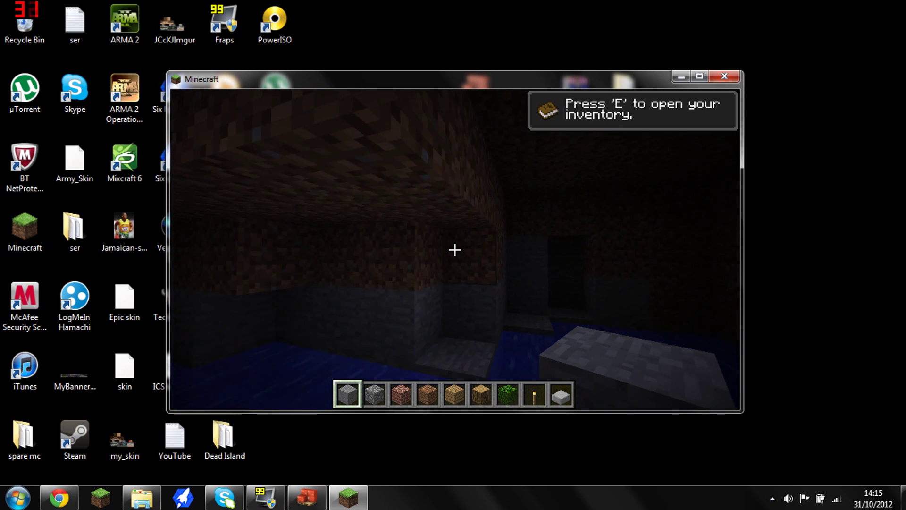
# Examine the TooManyItems block list in the inventory with the game window maximized, and save and quit the world.
pyautogui.press('e')
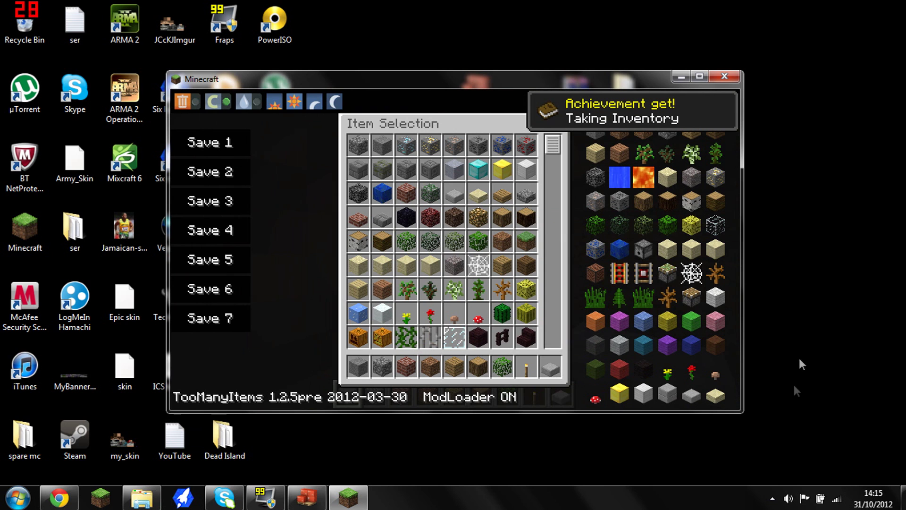
pyautogui.click(698, 76)
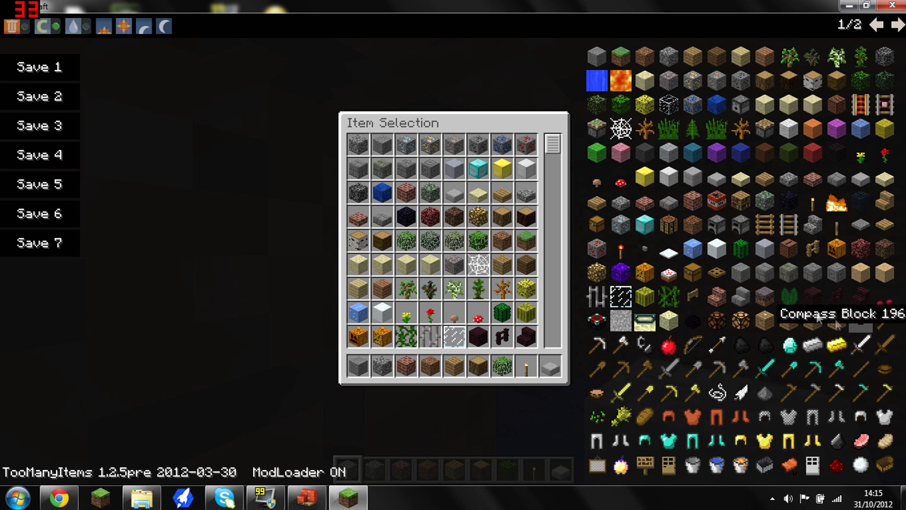
pyautogui.press('Escape')
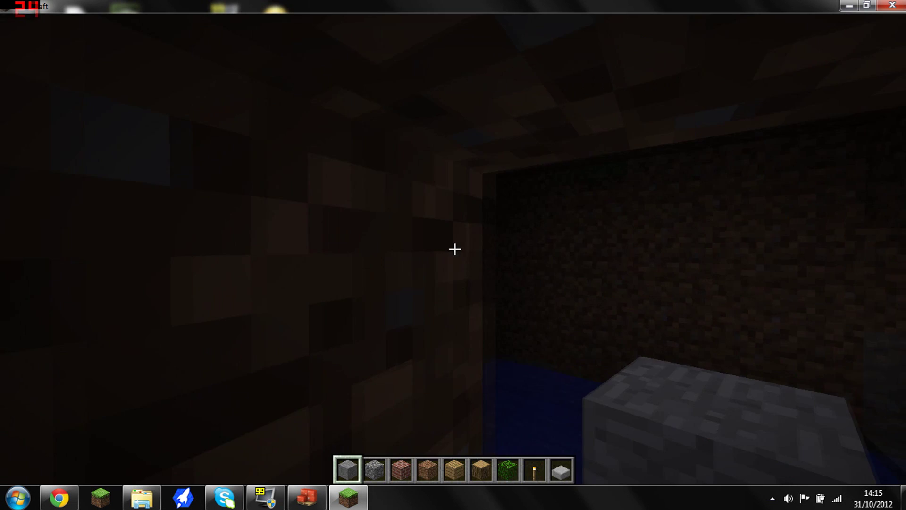
pyautogui.press('Escape')
pyautogui.click(474, 289)
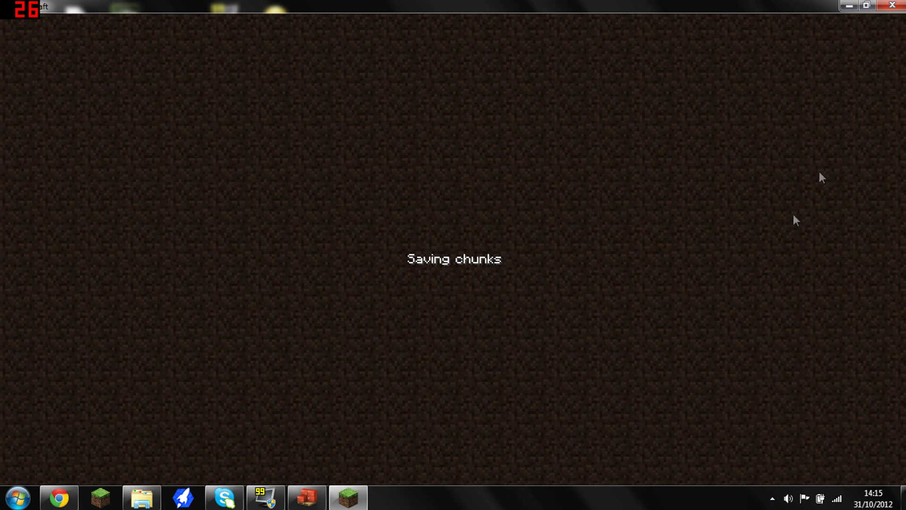